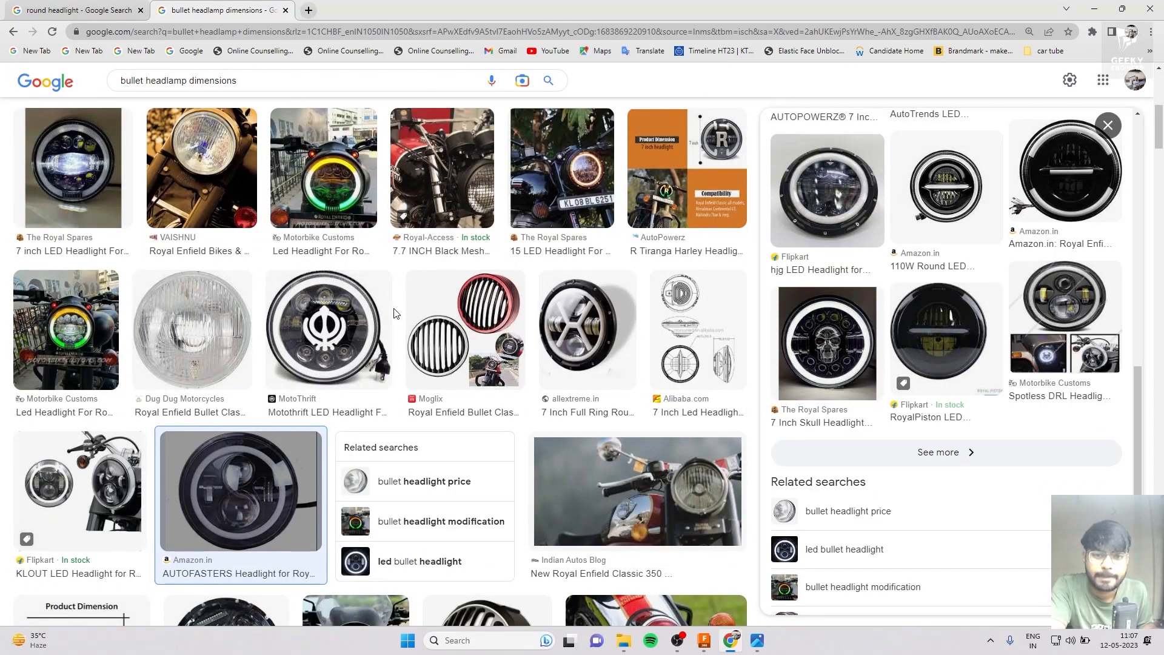
Step: Browse the image results for bullet headlamp dimensions to examine reference headlight designs
scroll(394, 314, down, 7)
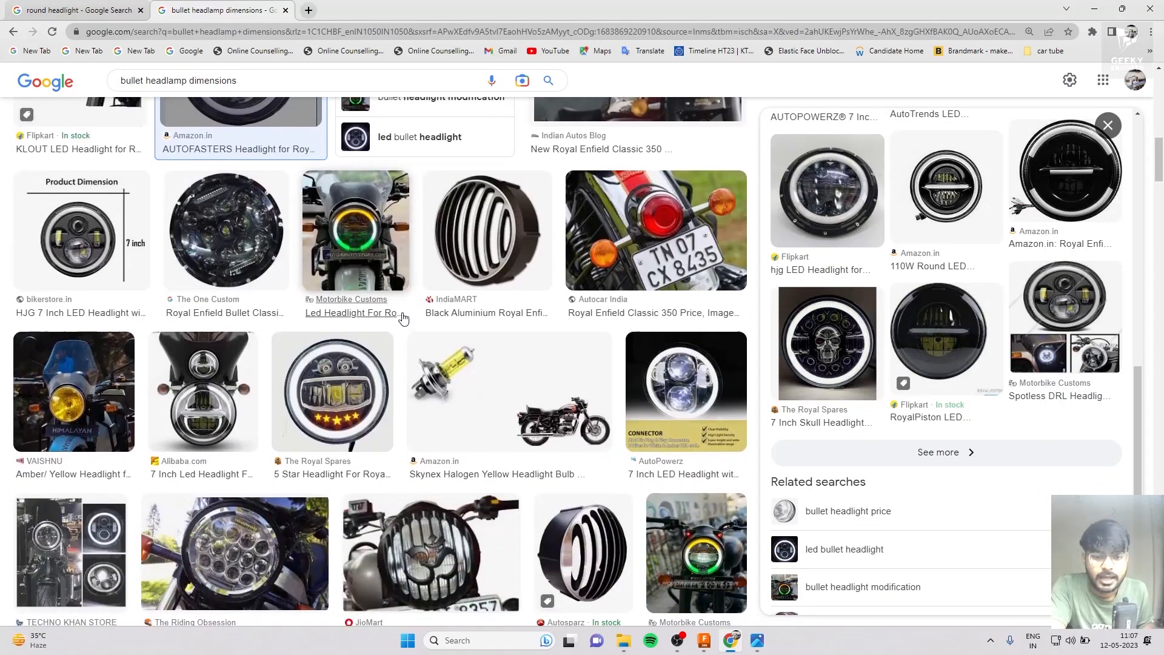
scroll(405, 318, up, 6)
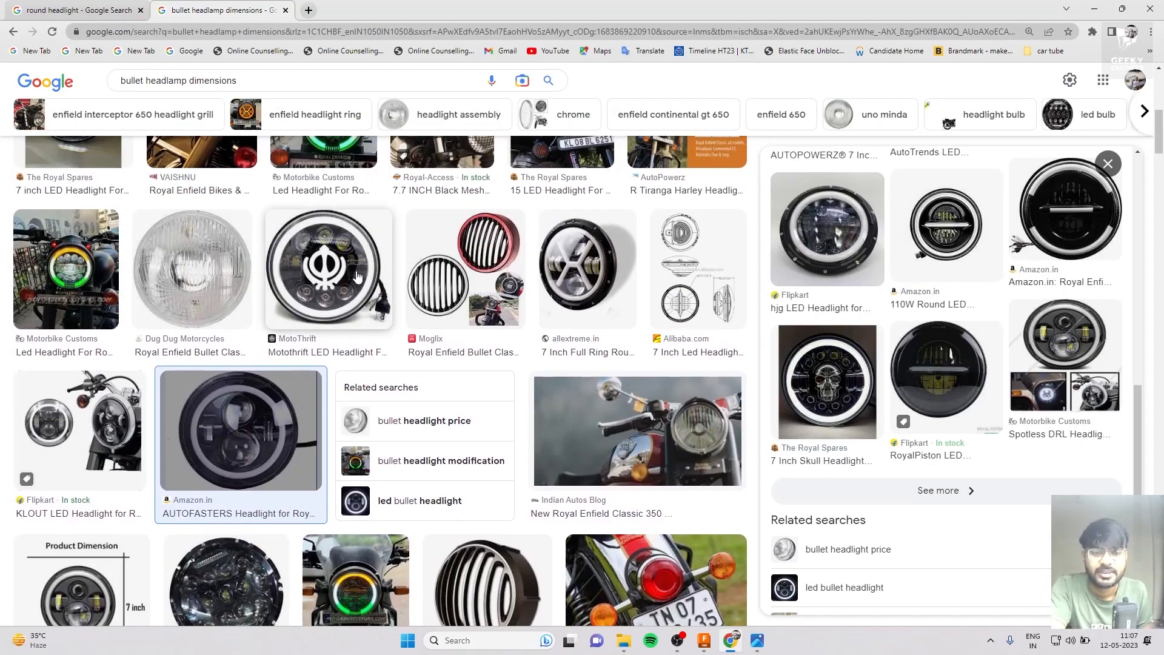
scroll(329, 273, down, 10)
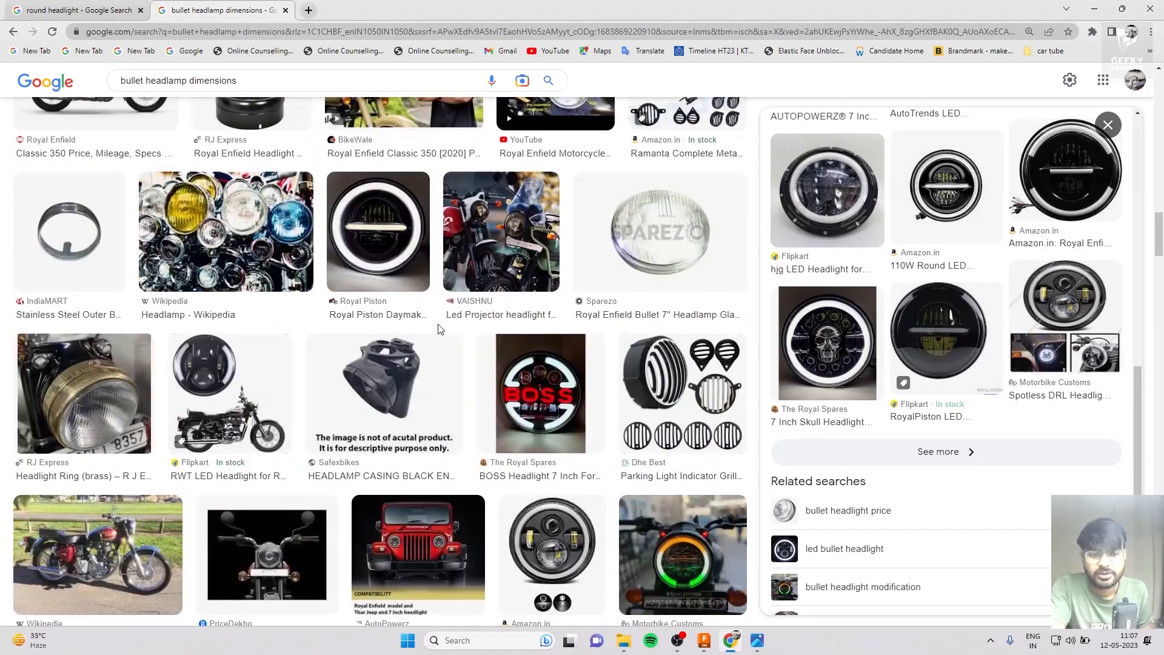
scroll(441, 329, up, 10)
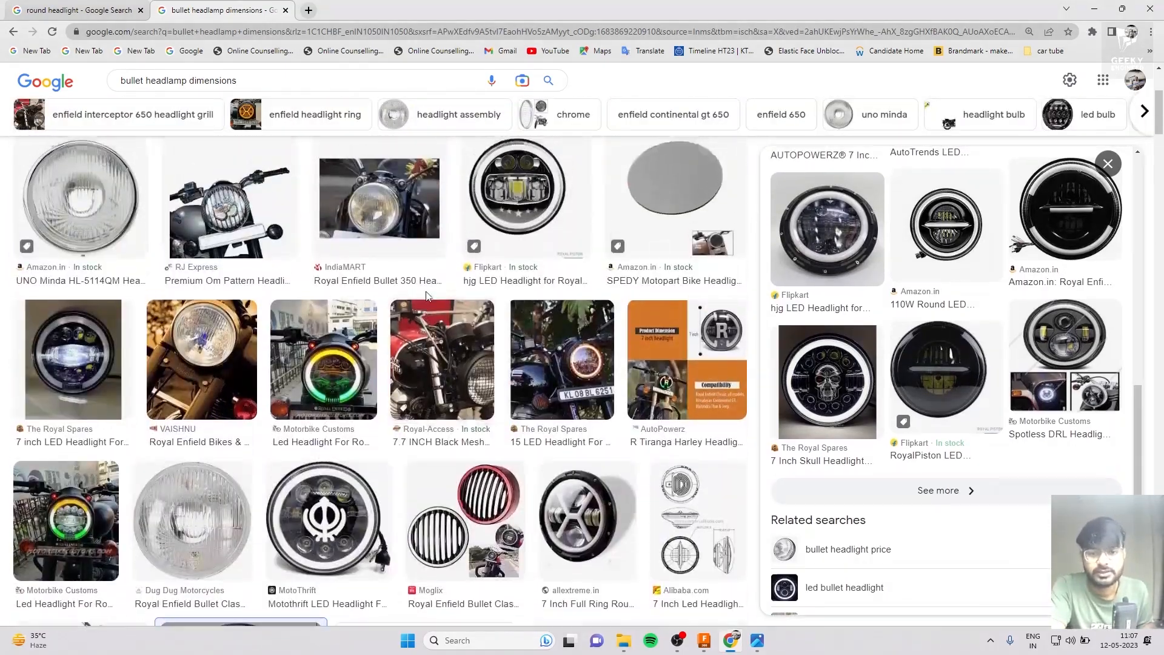
scroll(428, 297, up, 4)
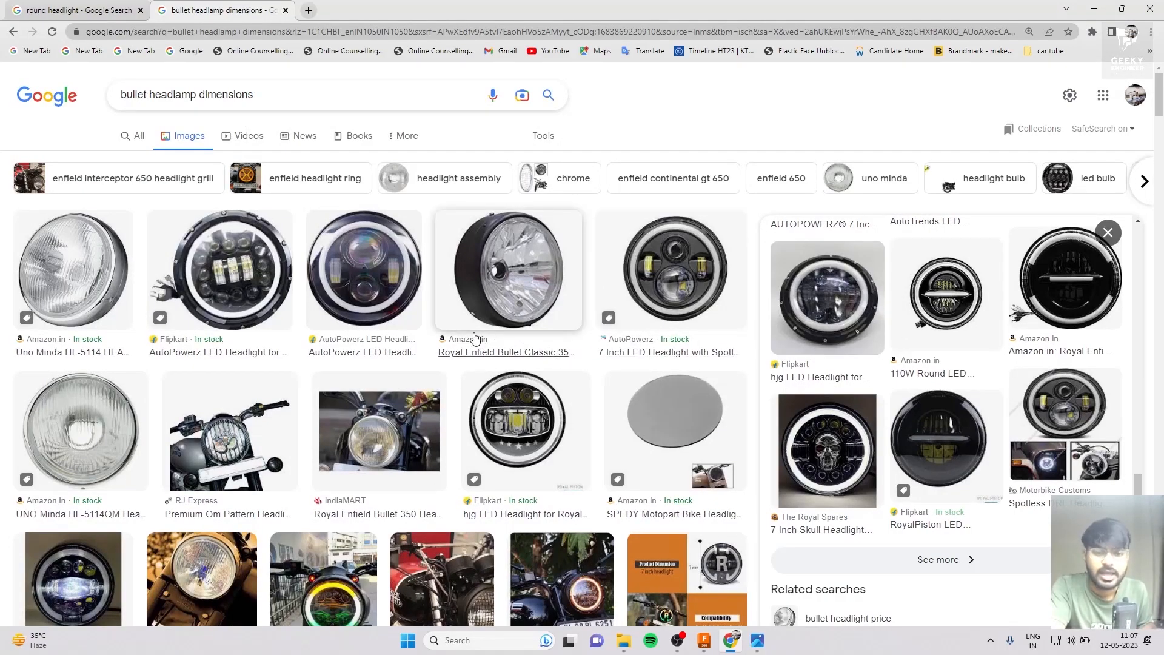
Step: Switch to Autodesk Fusion 360 and start a new sketch on the XY plane
click(705, 639)
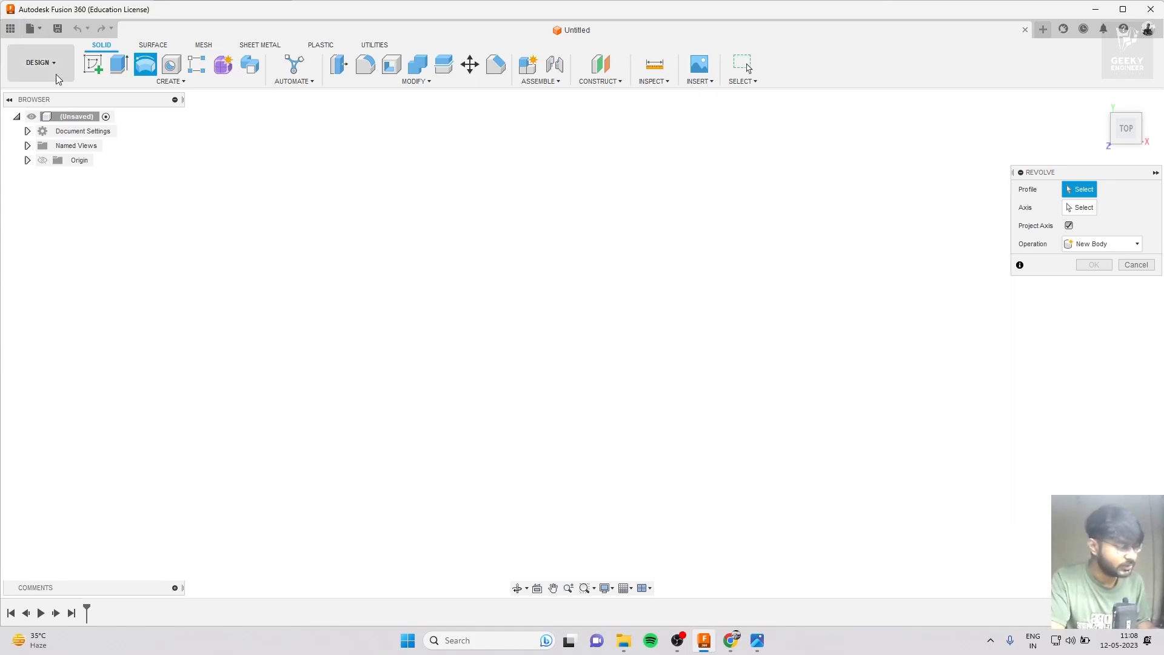
click(39, 31)
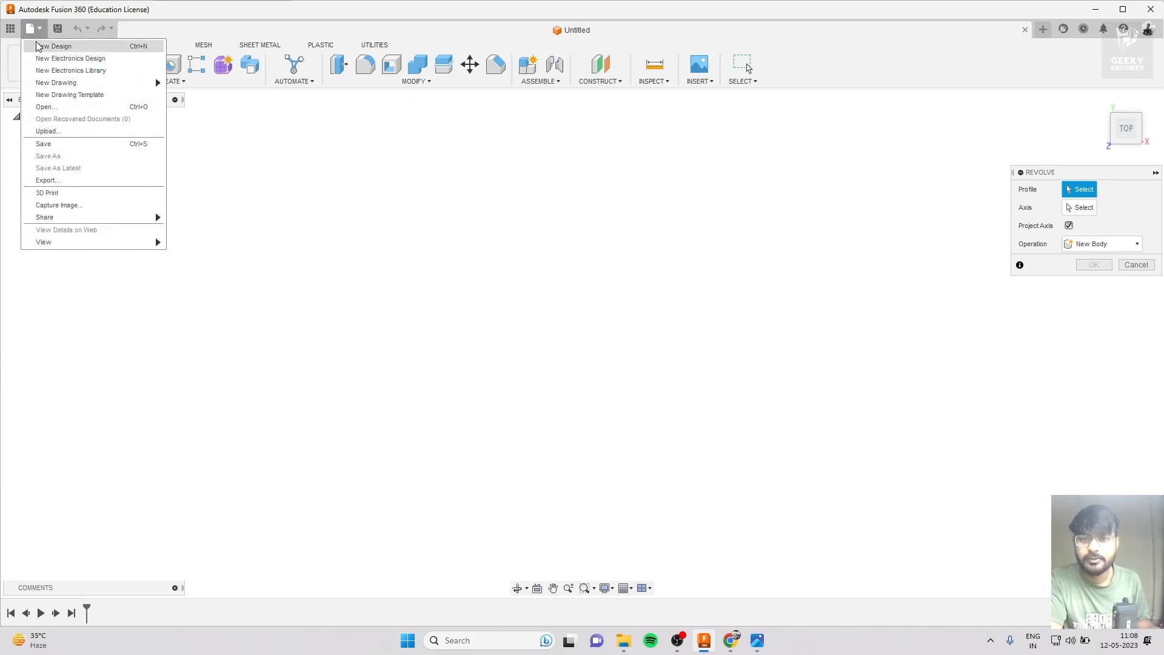
click(93, 64)
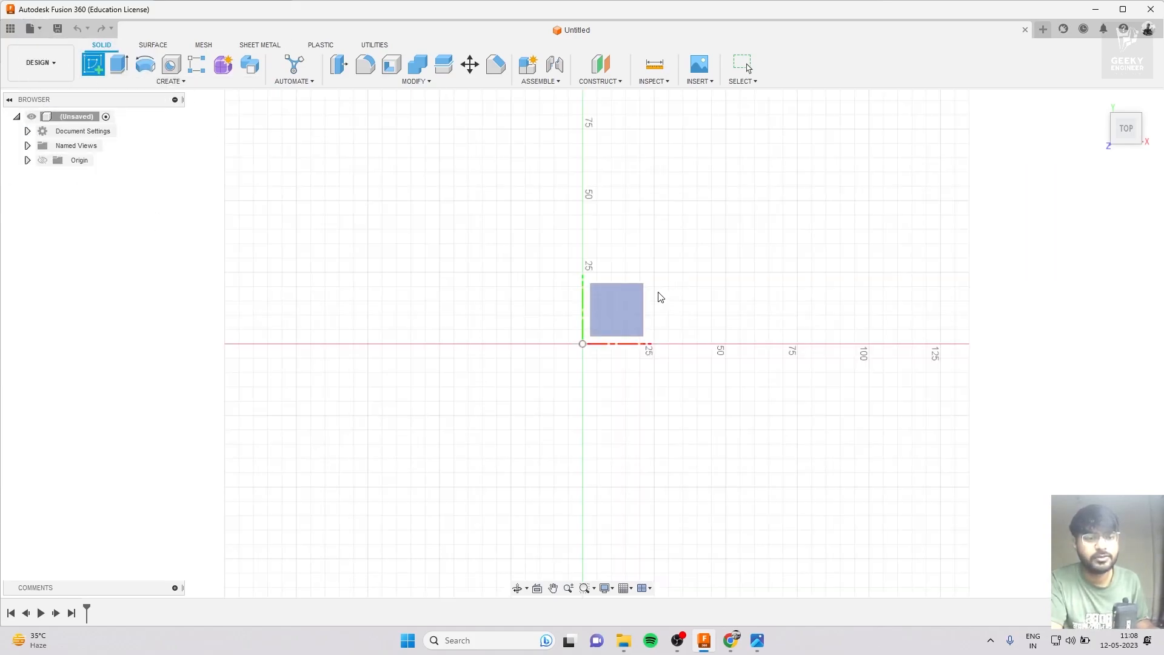
click(641, 300)
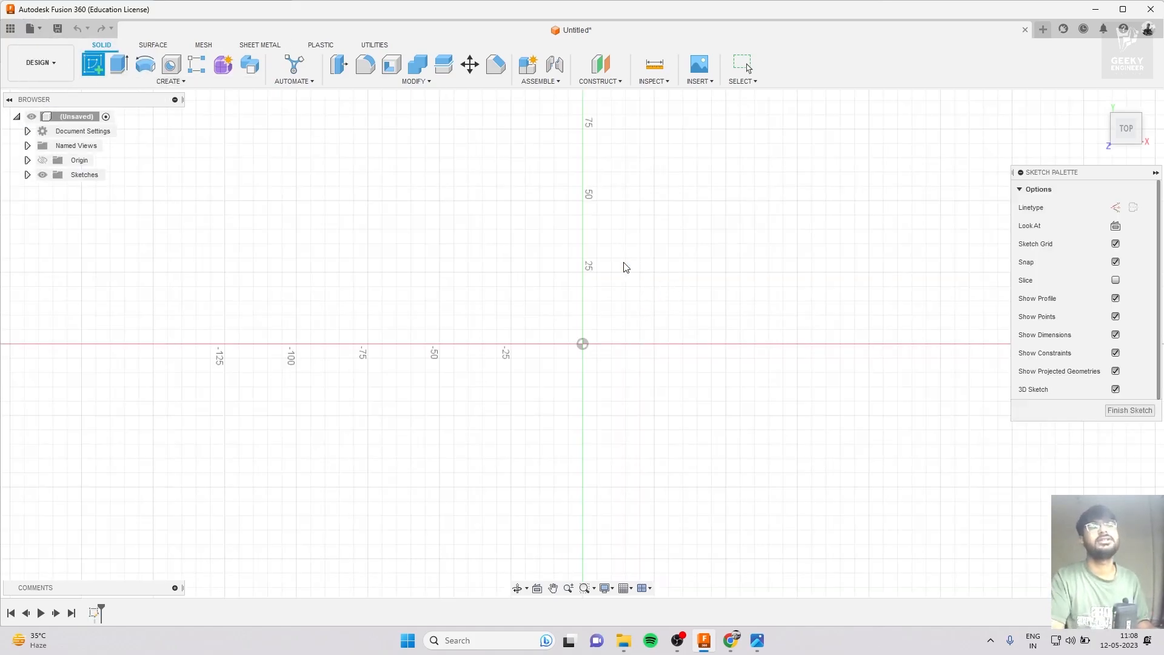
Step: Draw a center-diameter circle of 7 in centred on the origin
scroll(366, 291, up, 1)
scroll(278, 265, down, 2)
scroll(466, 248, down, 3)
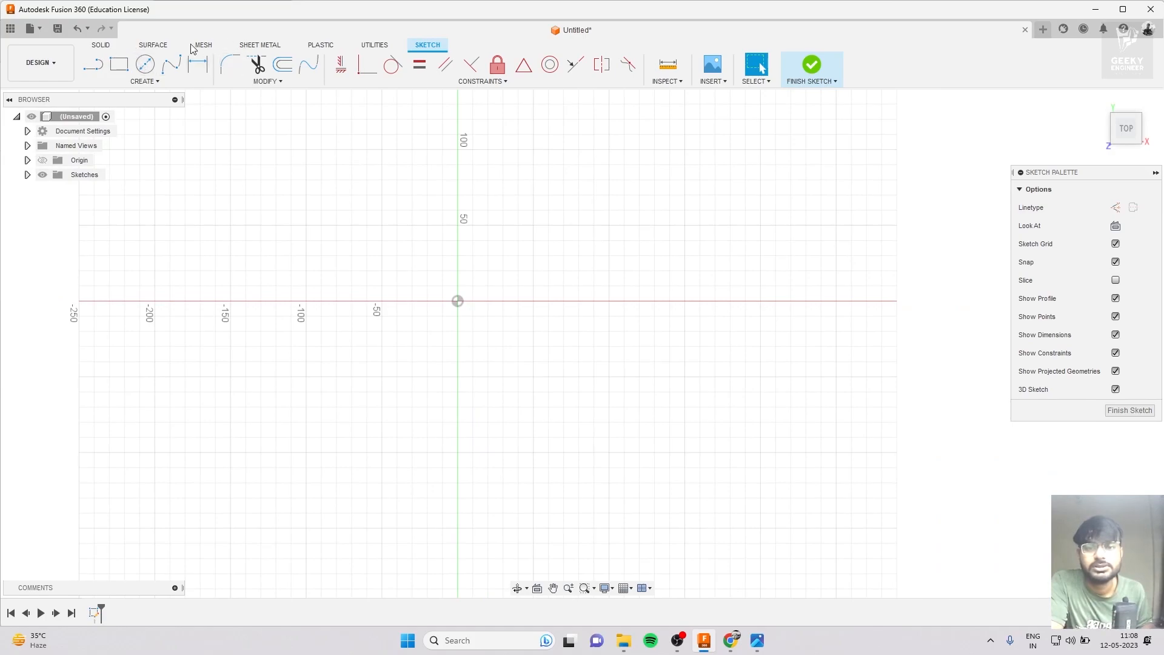
click(147, 64)
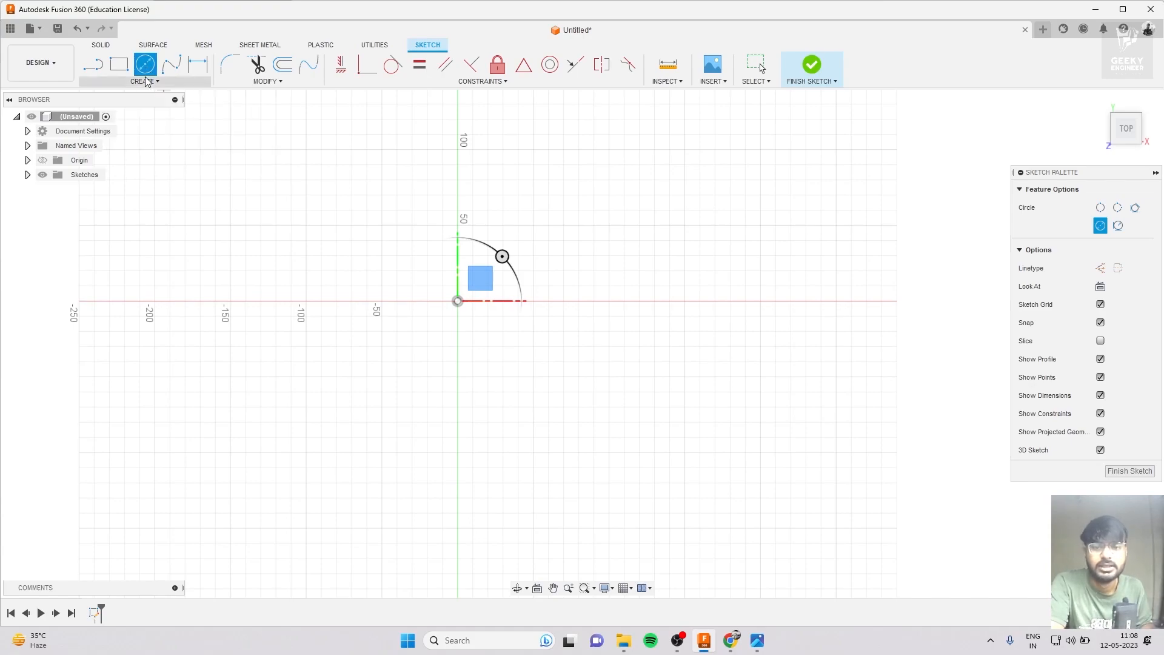
click(458, 301)
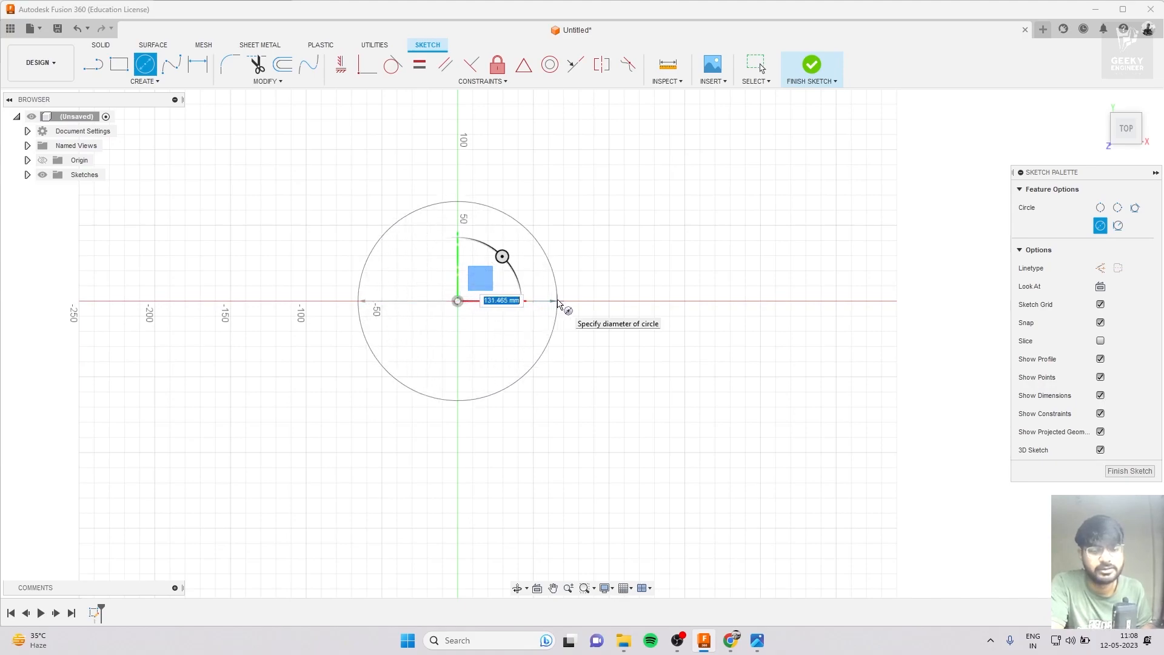
text(7in)
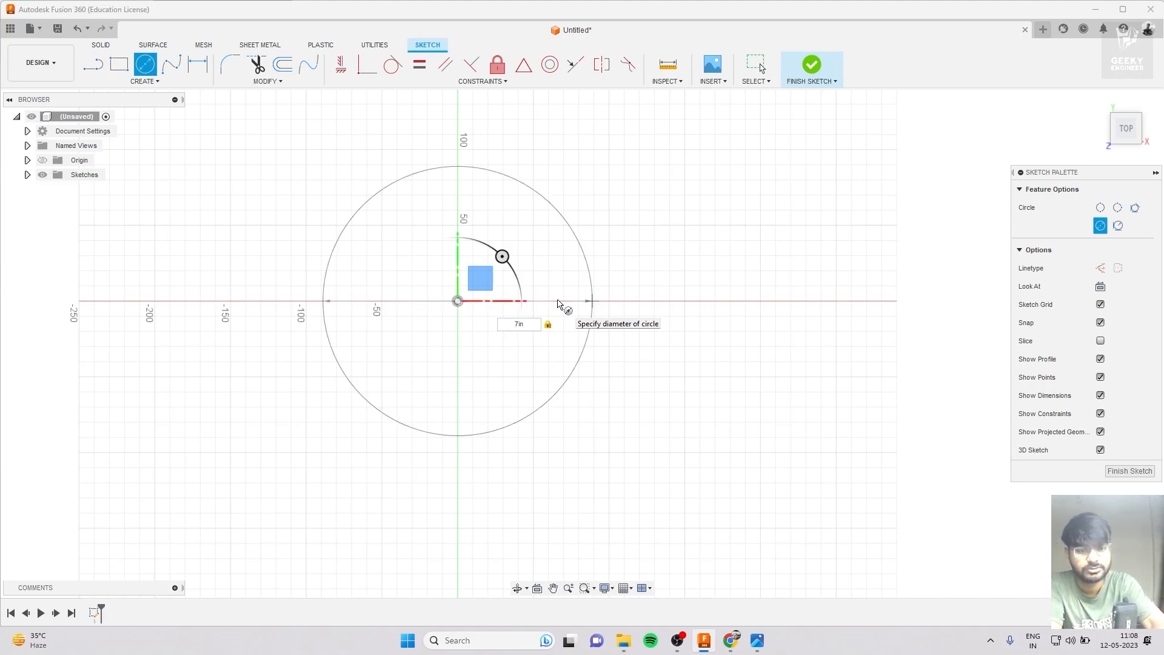
key(Return)
key(Escape)
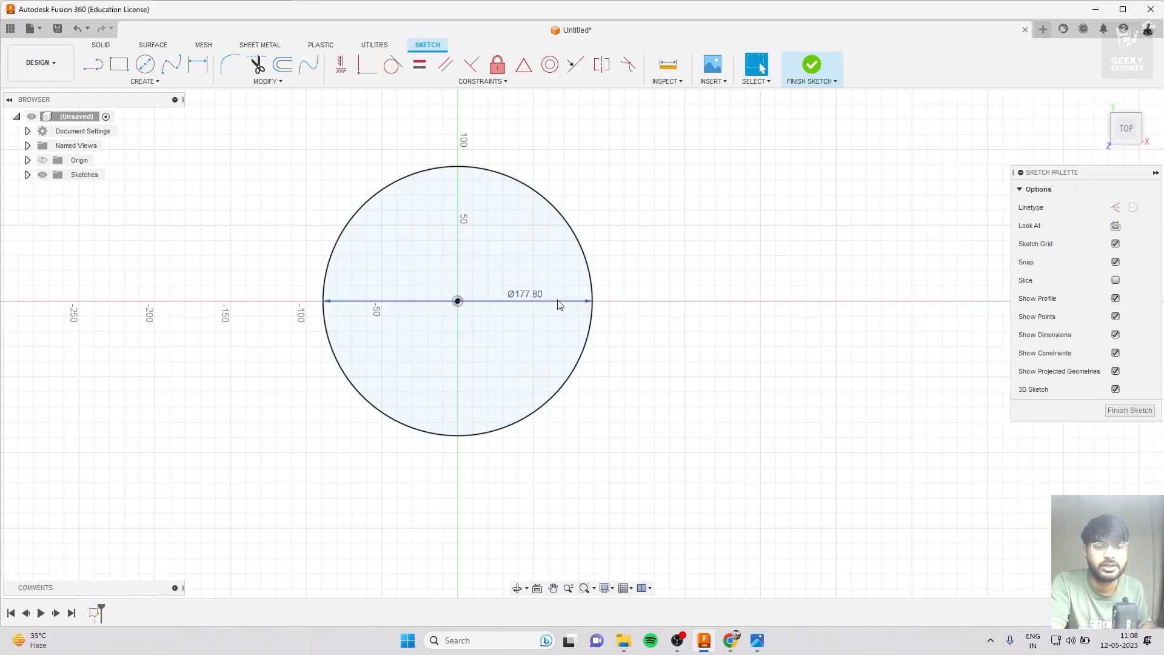
Step: Draw a concentric inner circle with a 50 mm diameter centred on the origin
scroll(655, 364, down, 2)
scroll(330, 318, up, 1)
scroll(281, 293, down, 1)
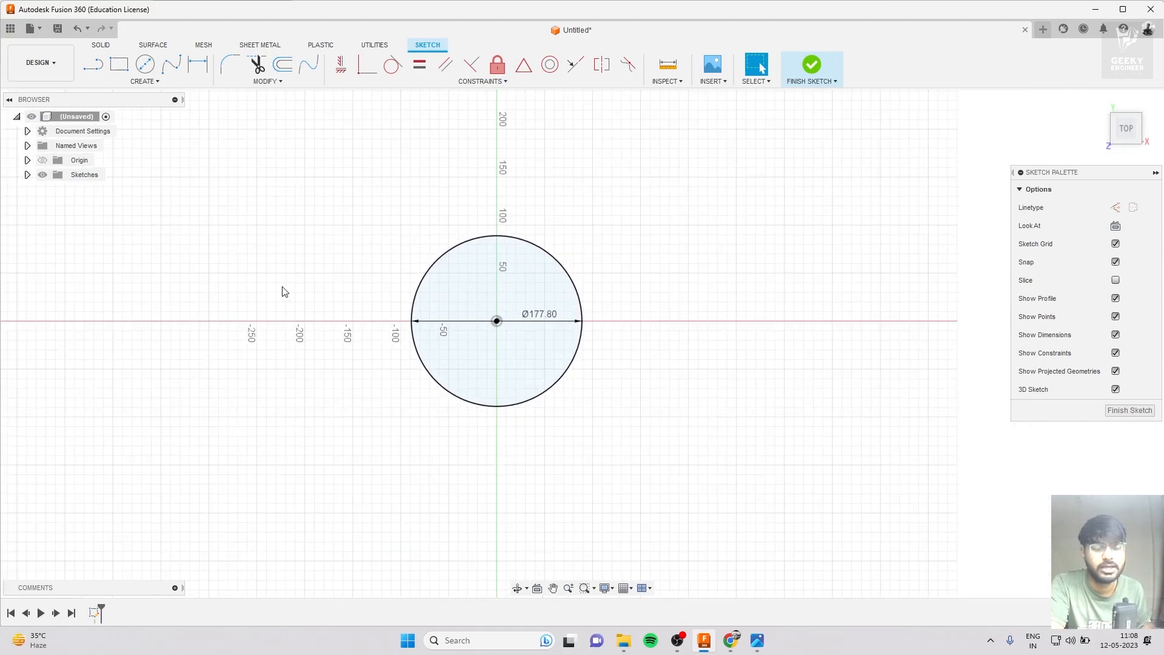
scroll(494, 320, up, 1)
scroll(239, 297, down, 1)
scroll(474, 260, up, 1)
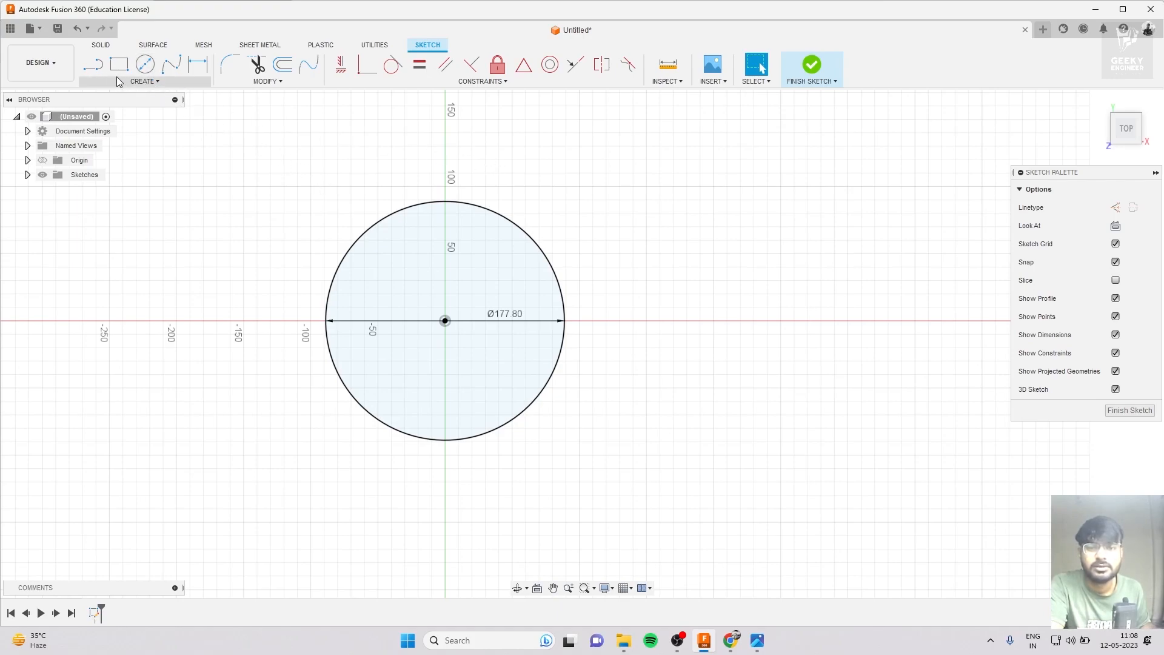
click(147, 65)
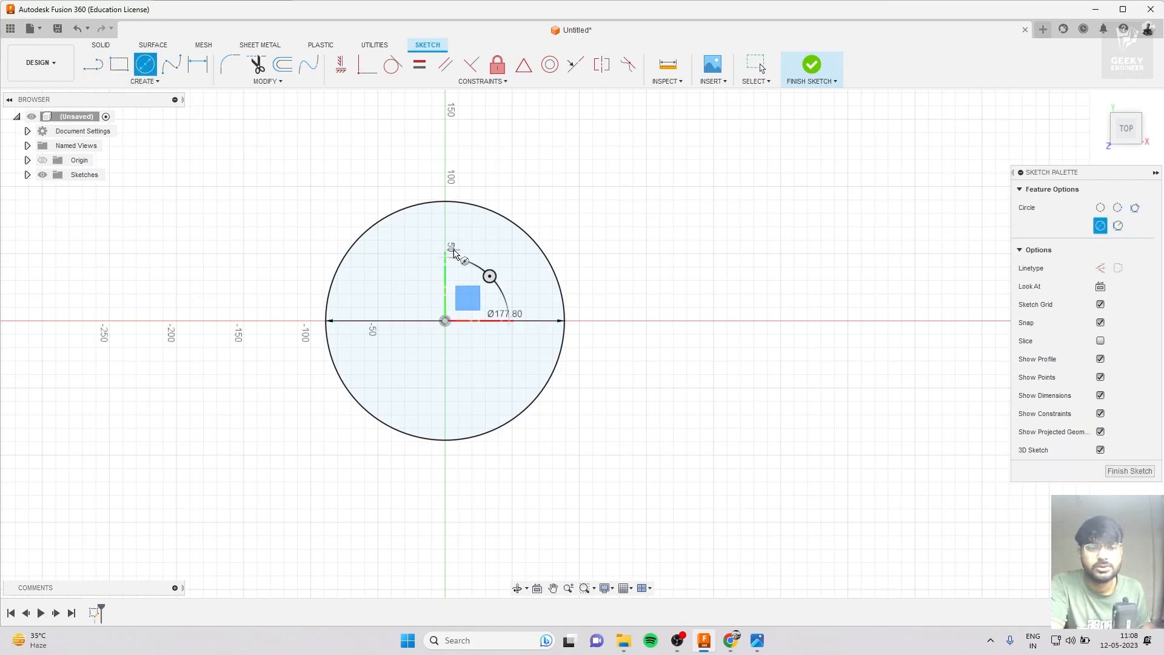
scroll(439, 252, up, 3)
scroll(438, 243, down, 1)
scroll(438, 244, up, 2)
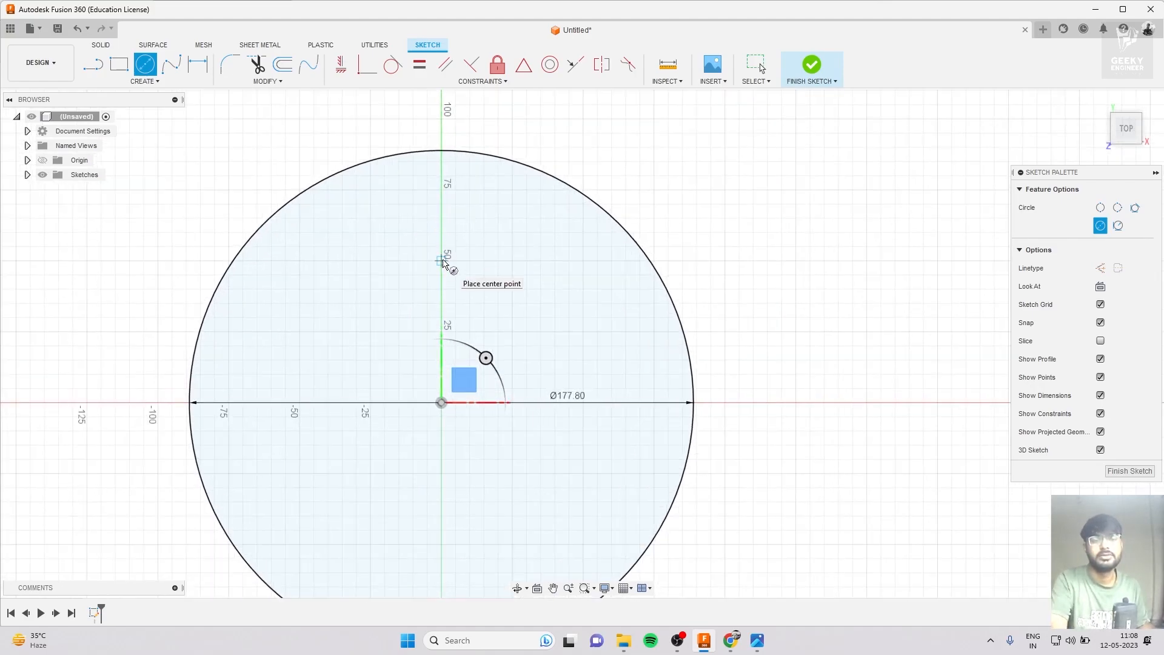
scroll(387, 231, down, 2)
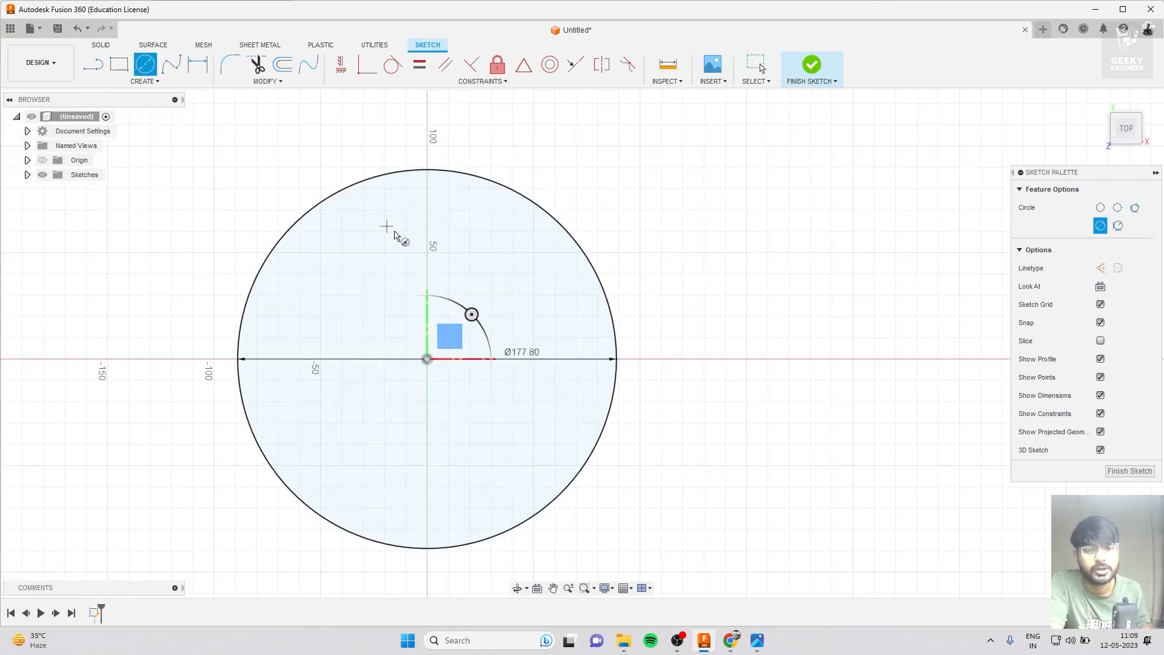
scroll(387, 231, down, 1)
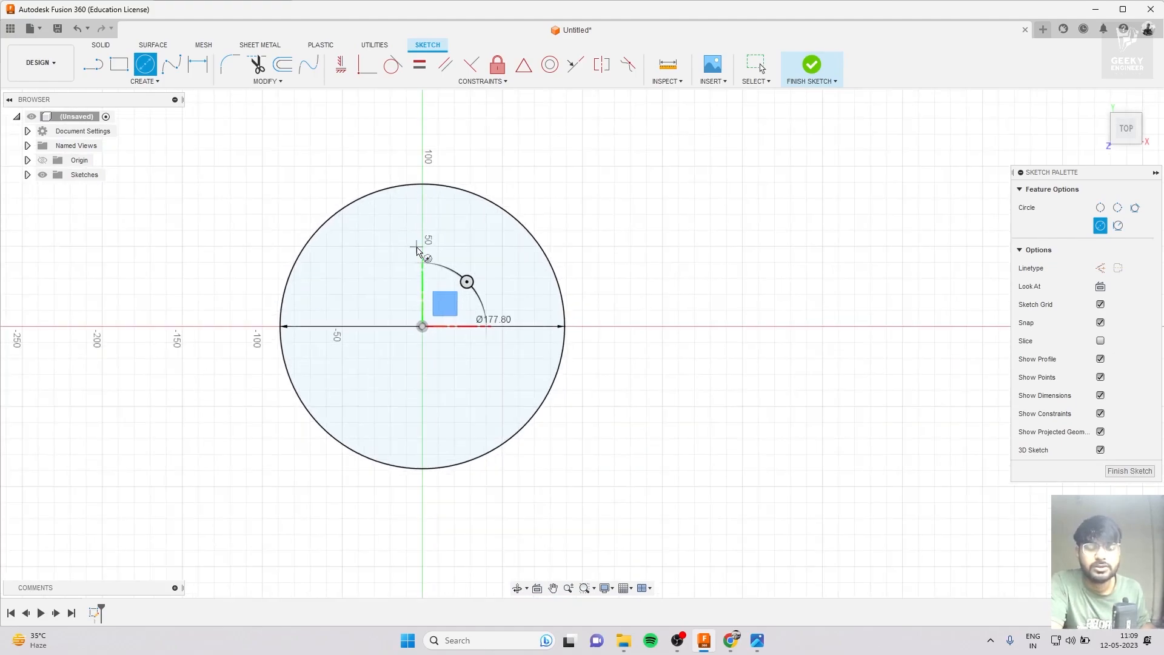
click(423, 327)
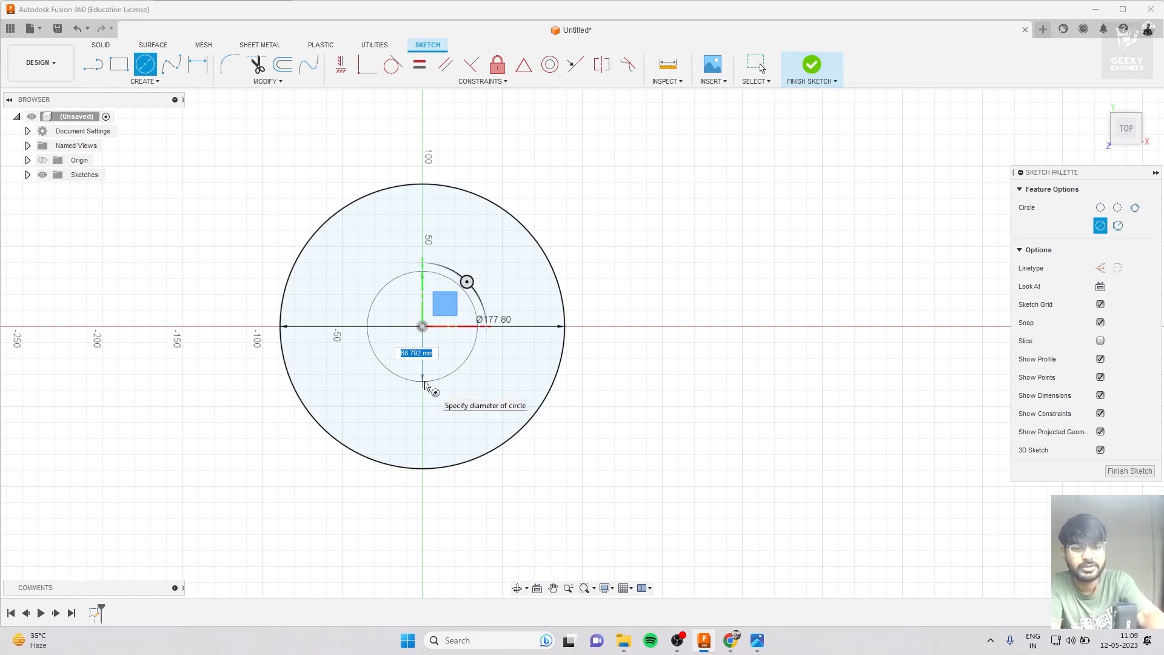
text(50)
key(Tab)
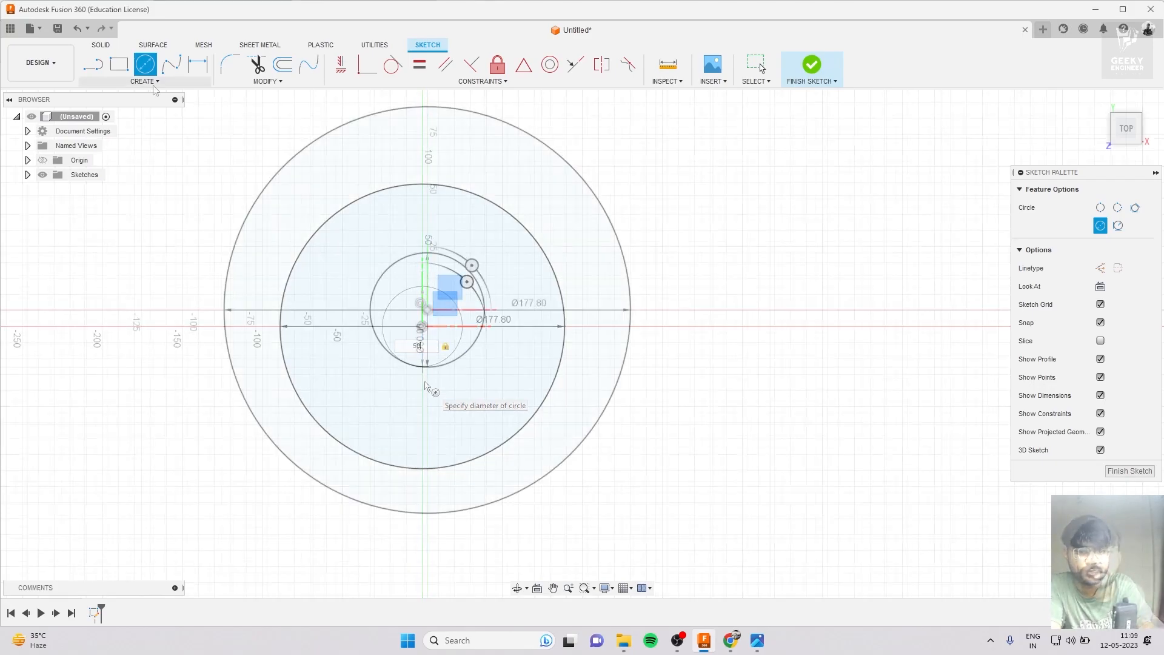
Step: Draw a 2-Point Circle about 30 mm in diameter, running from the lowest point of the 50 mm circle straight down the vertical axis
click(144, 81)
mouse_move(121, 119)
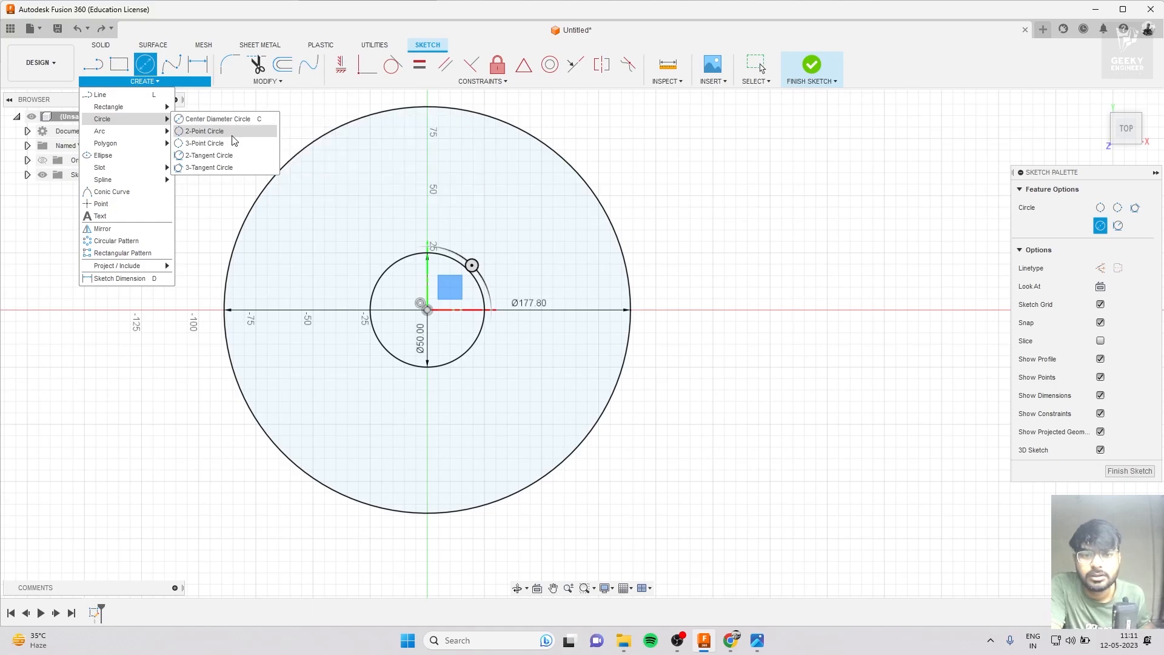
click(207, 131)
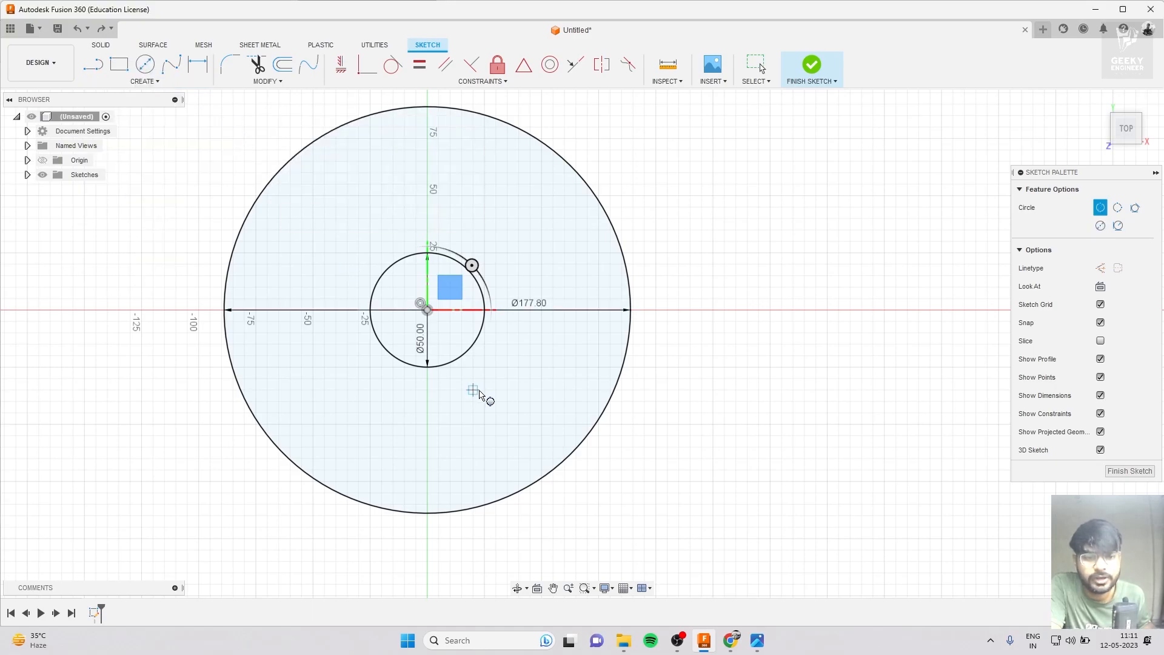
click(428, 367)
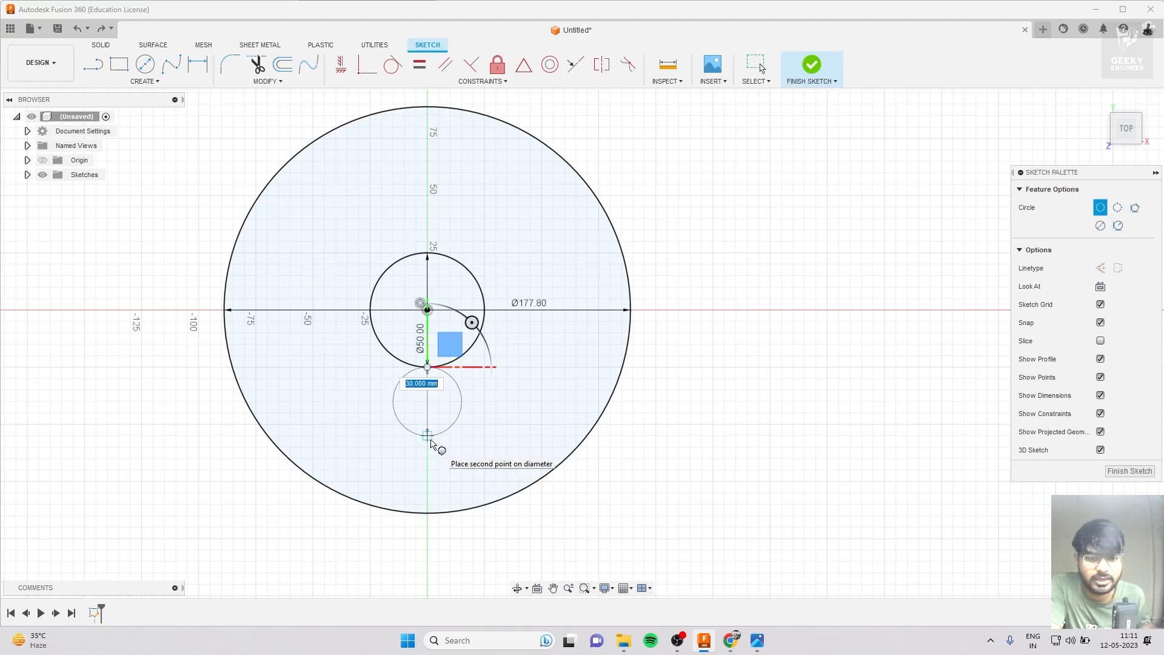
click(431, 444)
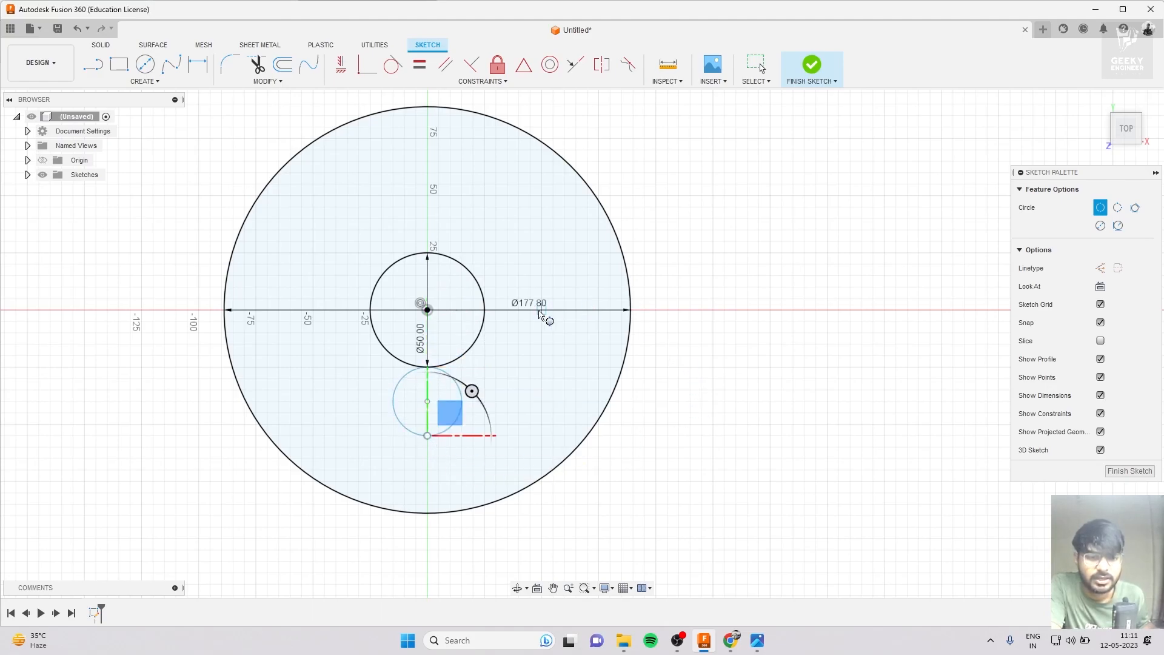
Step: Draw a 167 mm diameter circle centred on the origin, just inside the outer circle
scroll(486, 221, down, 1)
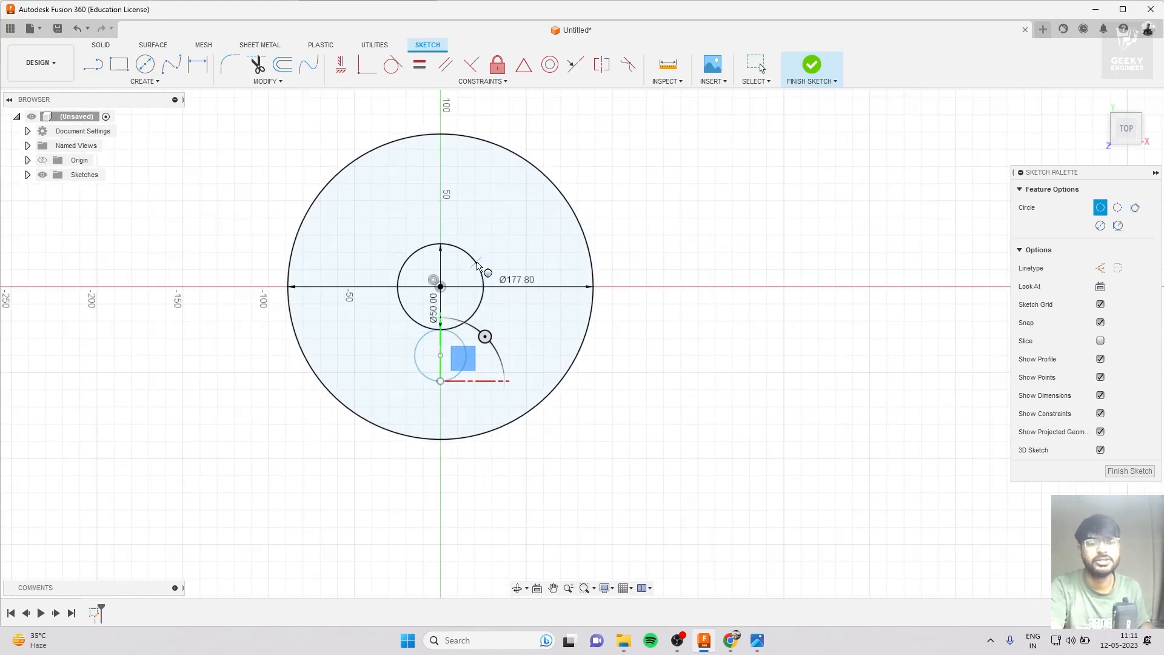
scroll(463, 257, up, 2)
scroll(767, 372, down, 2)
scroll(533, 320, up, 3)
scroll(307, 271, down, 2)
scroll(610, 302, up, 2)
scroll(611, 286, down, 2)
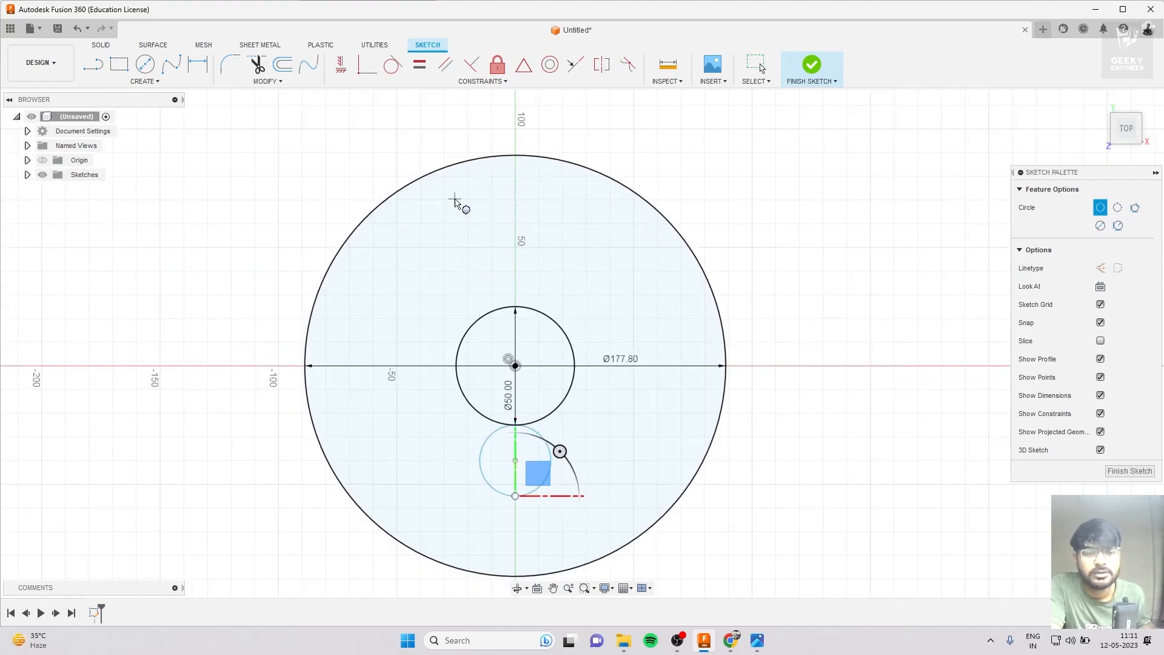
click(241, 122)
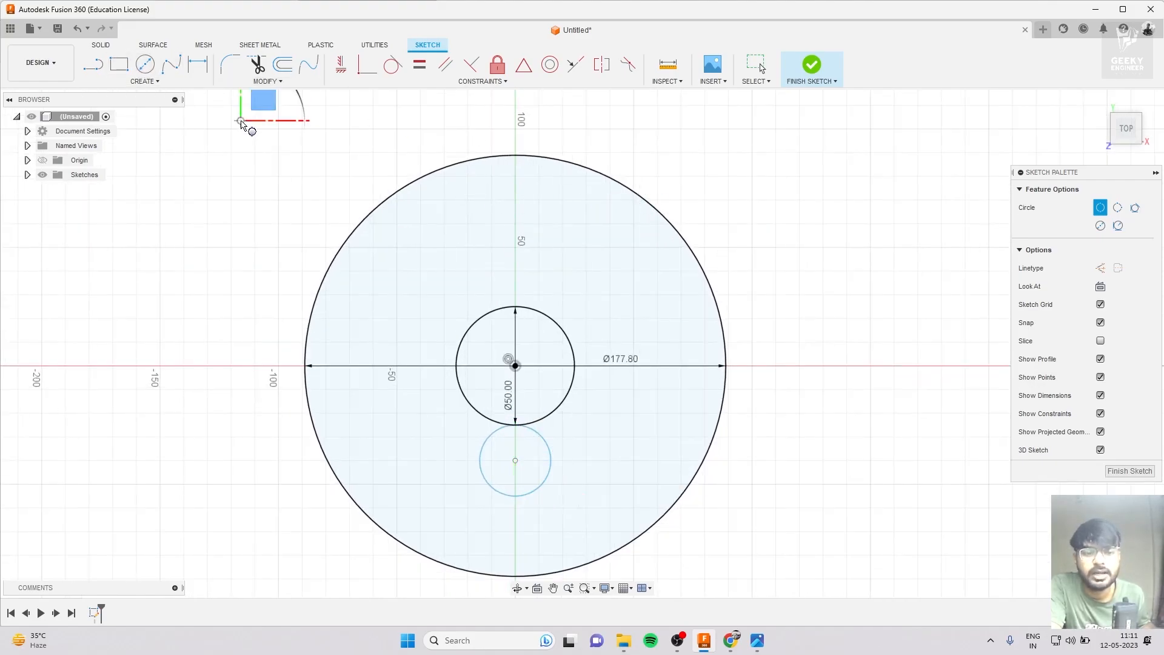
click(145, 68)
click(515, 366)
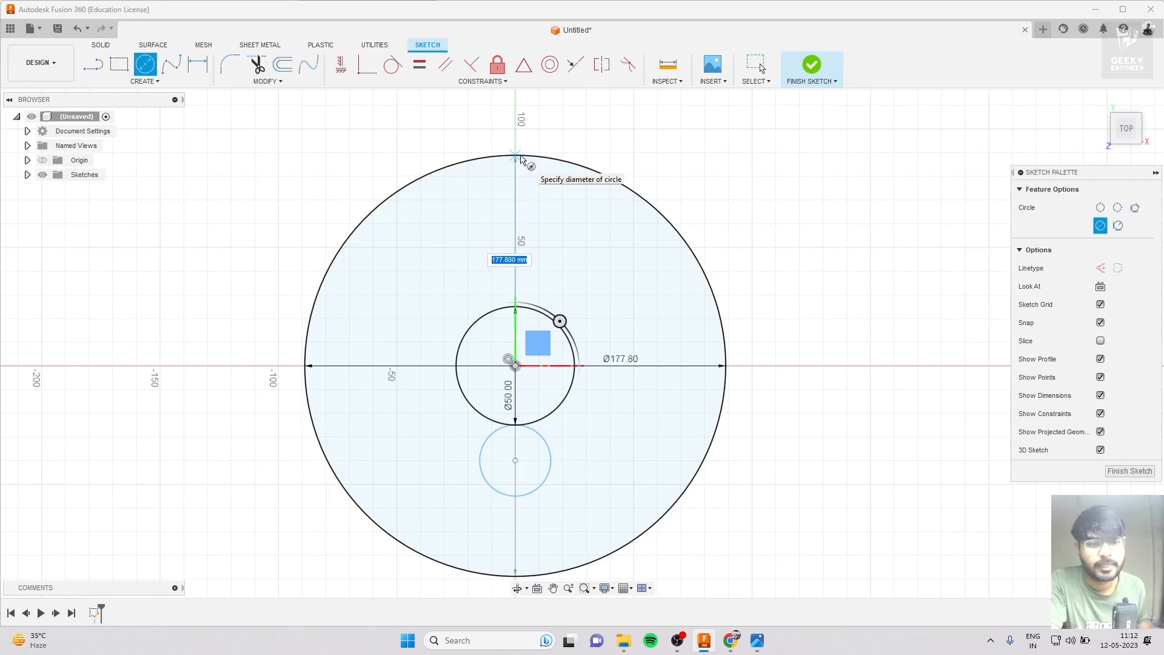
text(167)
key(Tab)
key(Return)
key(Escape)
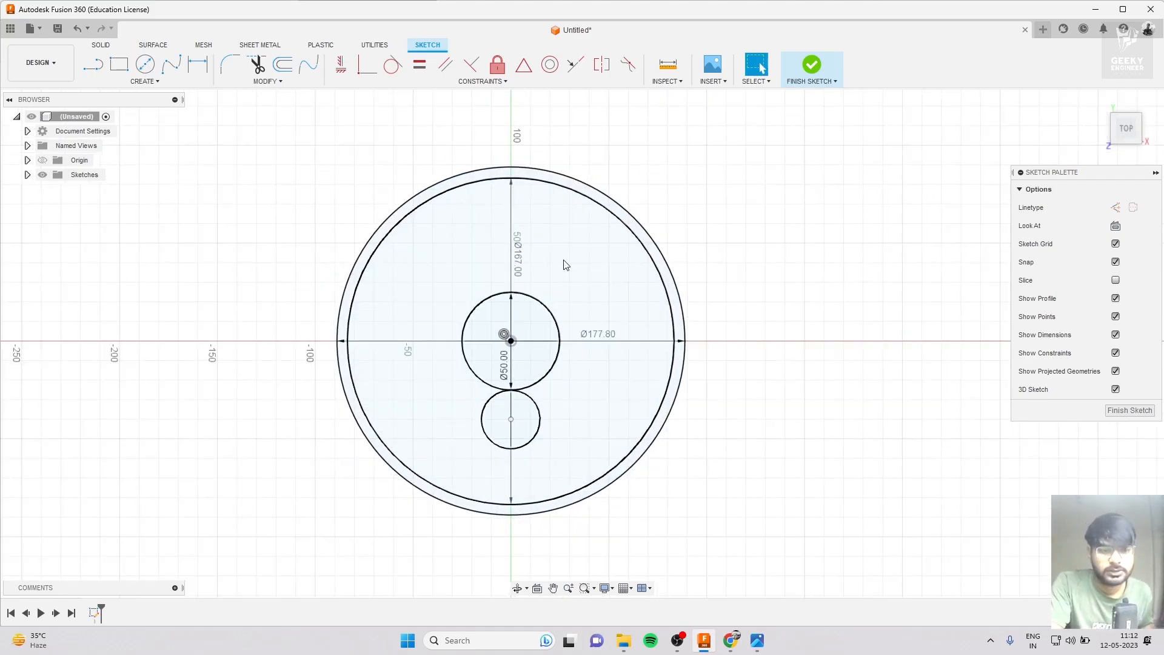
Step: Offset the central 50 mm circle outward by 4 mm
scroll(533, 327, up, 3)
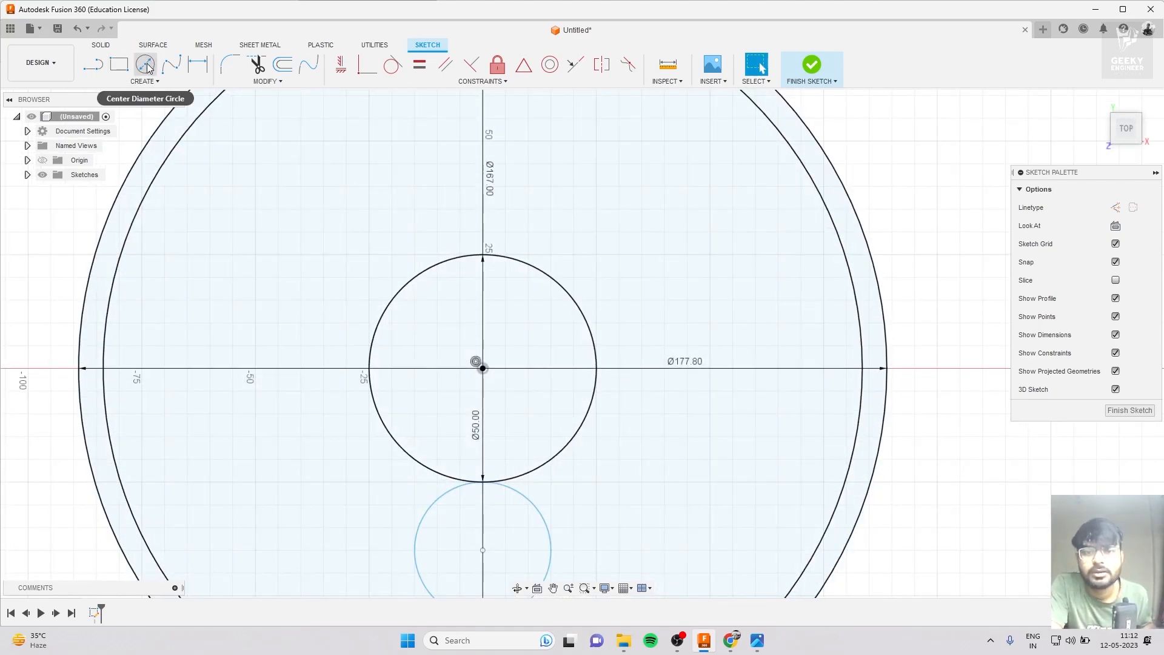
click(283, 67)
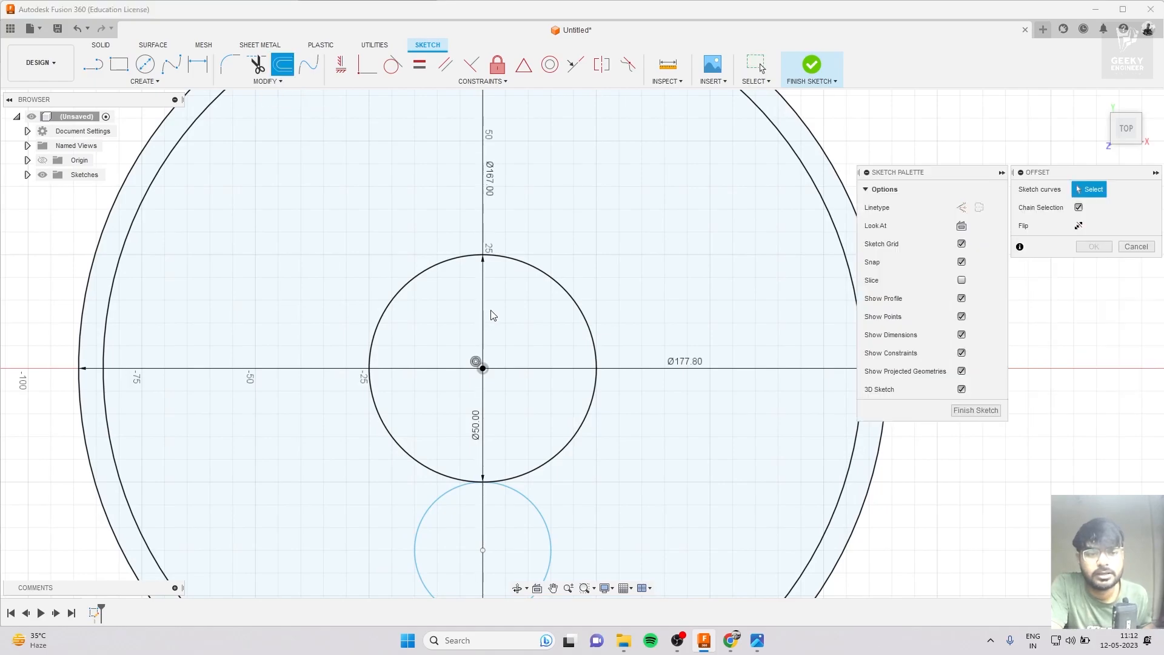
click(506, 255)
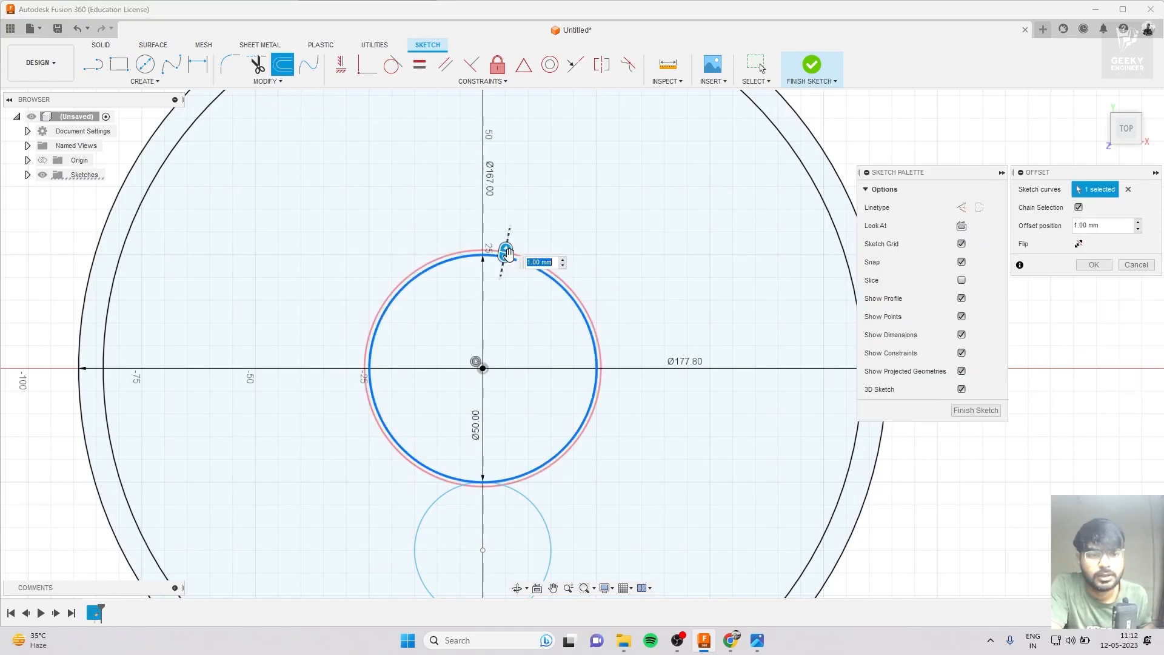
drag(508, 253, 515, 245)
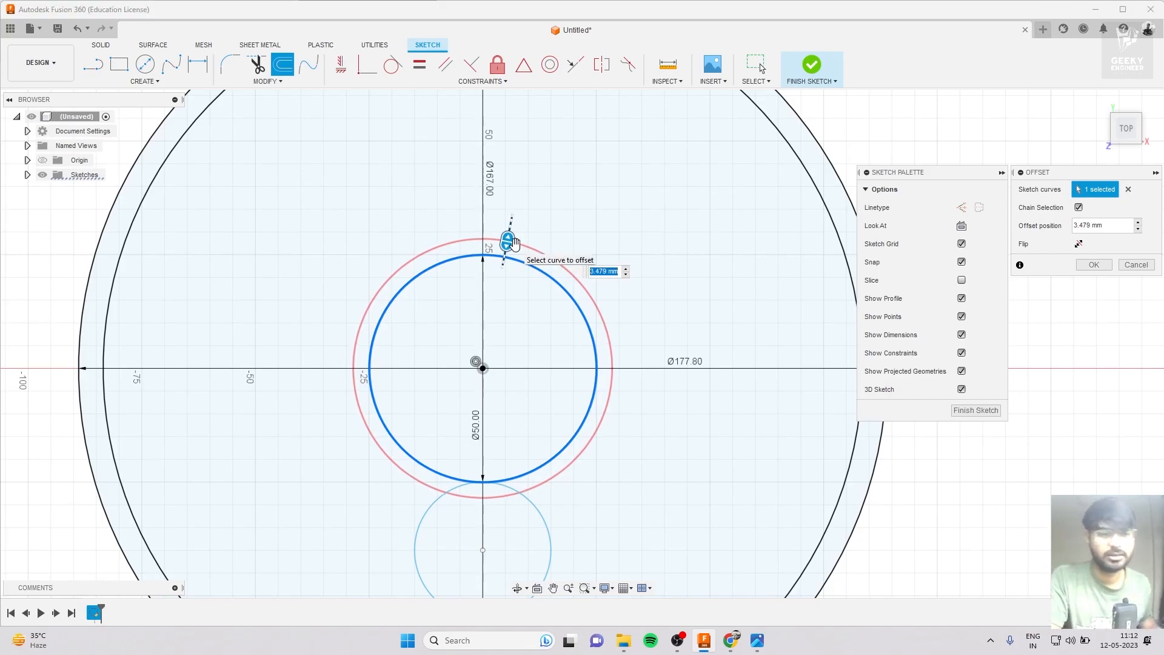
text(4)
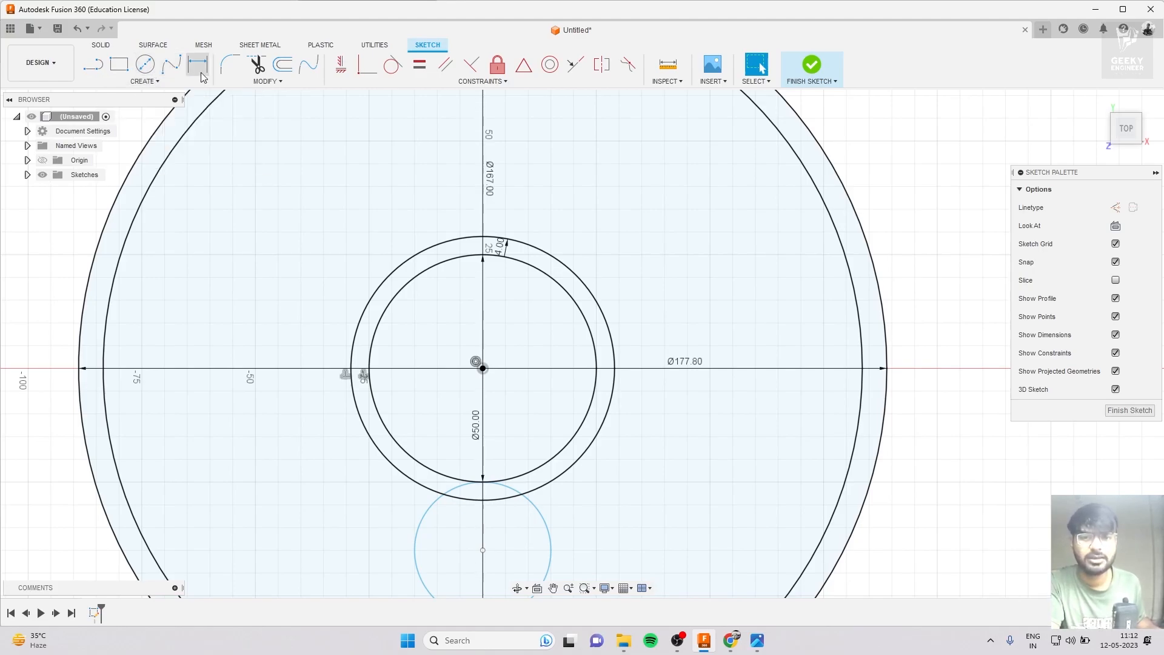
Step: Offset the small circle below the central one outward by 4 mm
click(282, 65)
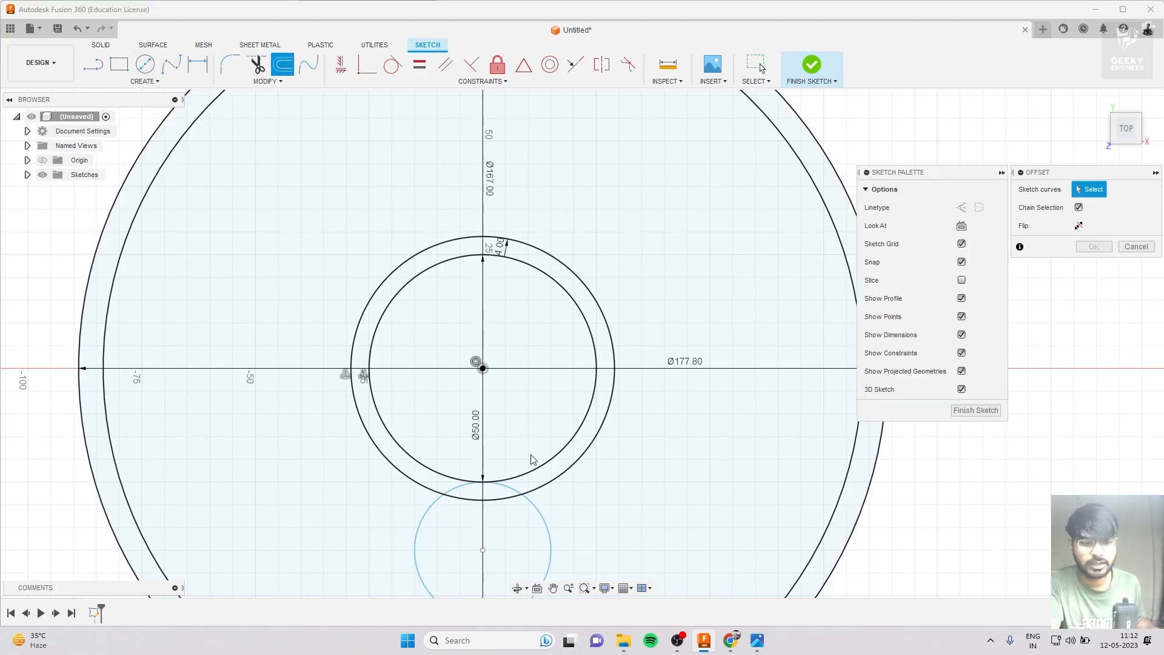
click(547, 520)
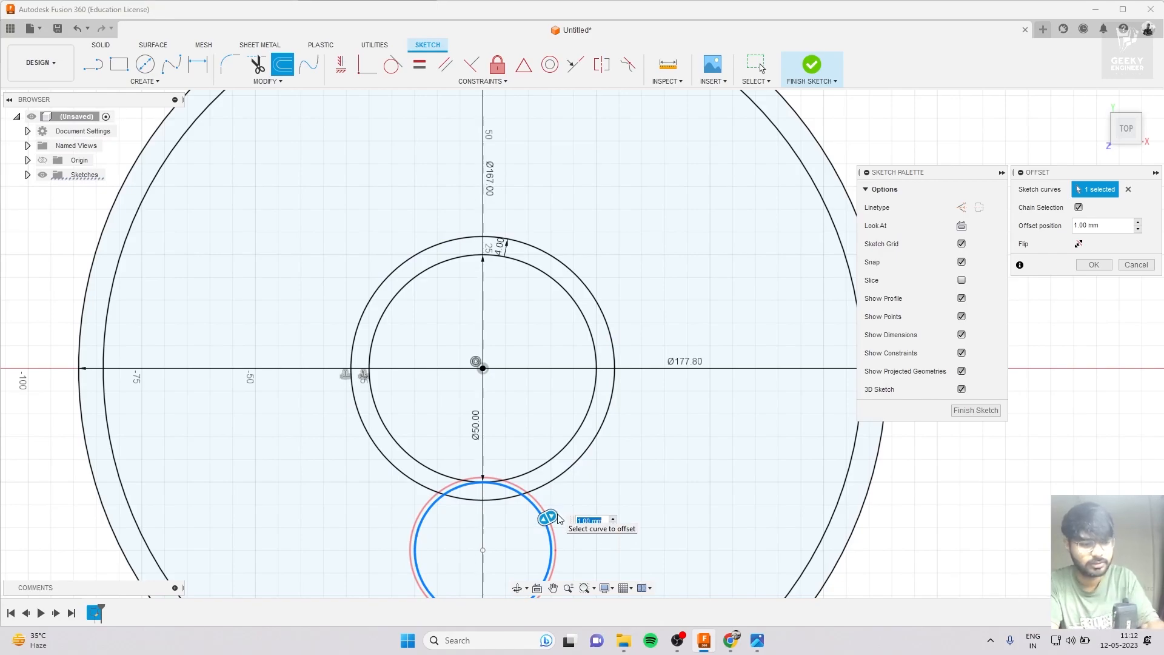
text(4)
key(Return)
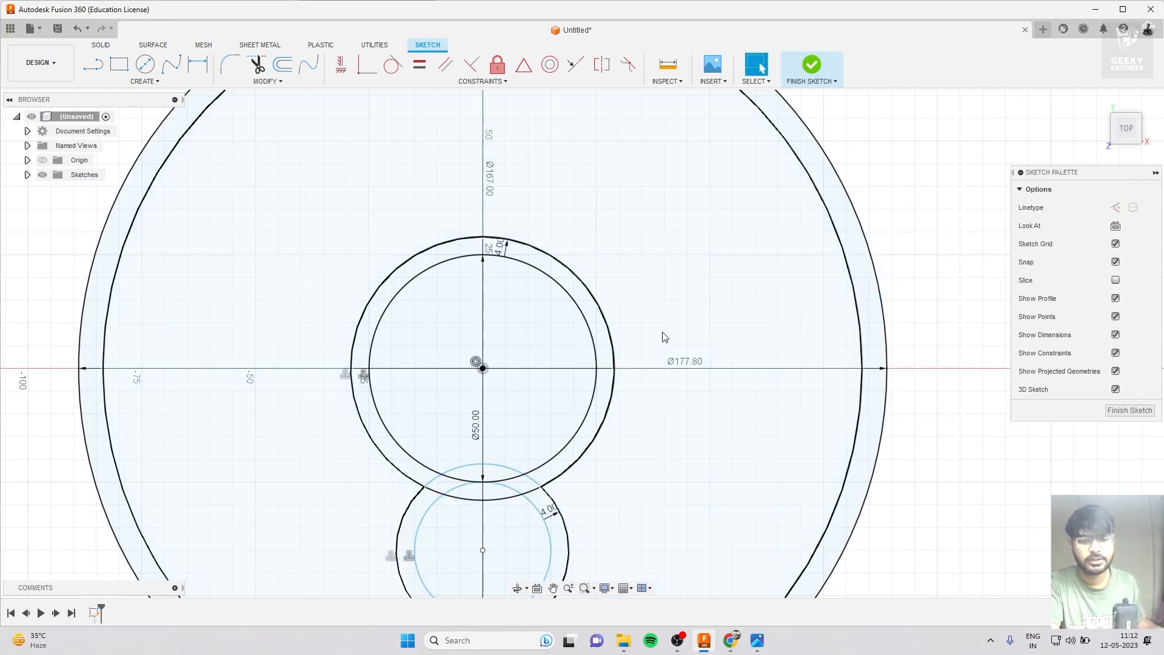
scroll(451, 291, down, 3)
scroll(371, 202, up, 3)
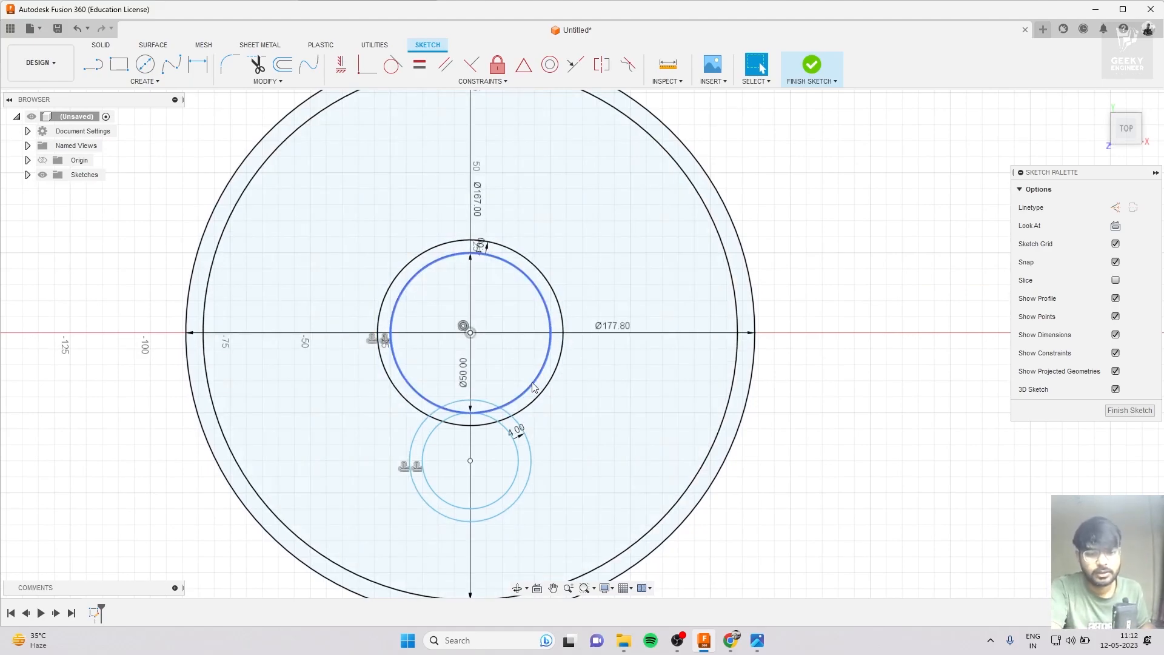
click(77, 29)
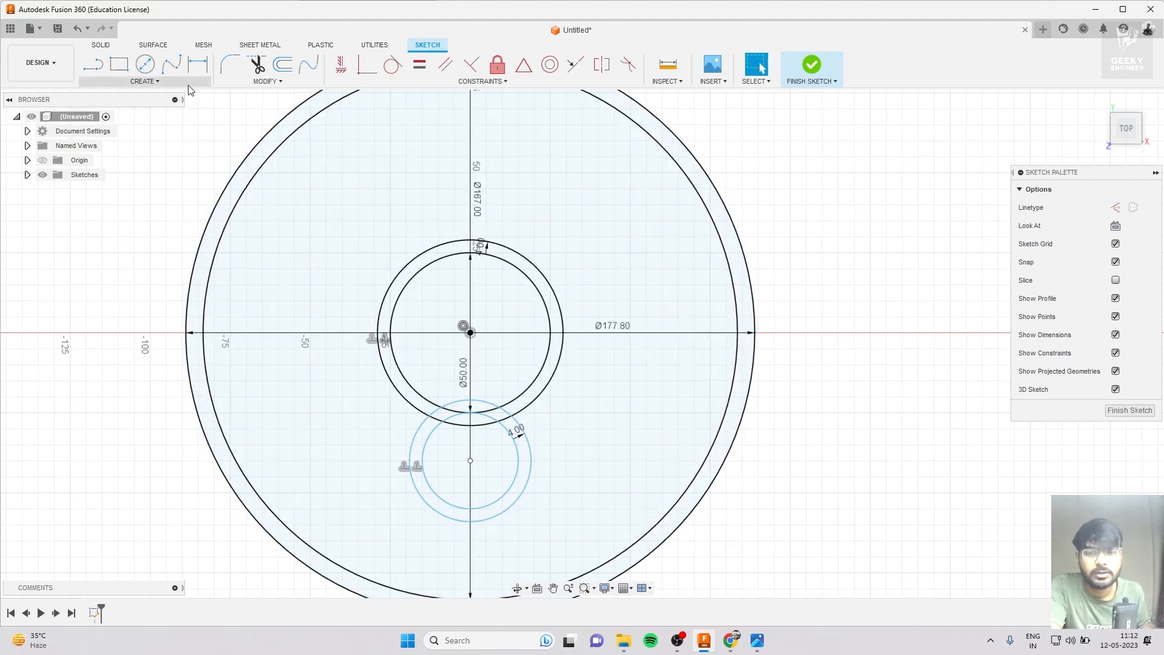
click(266, 65)
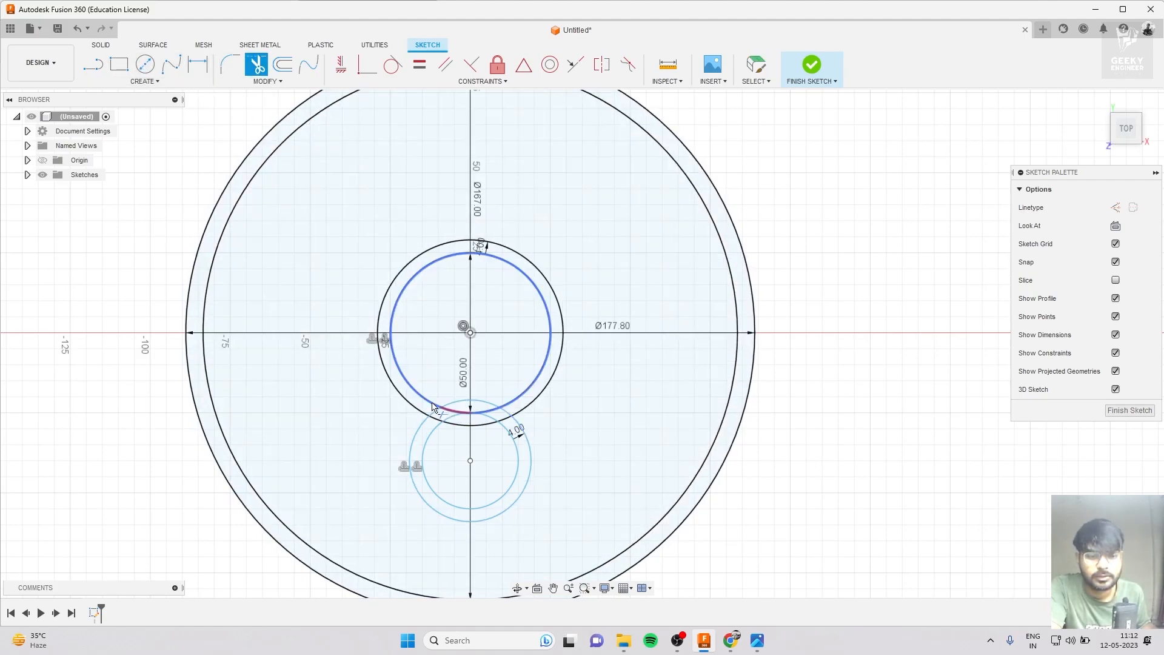
click(249, 84)
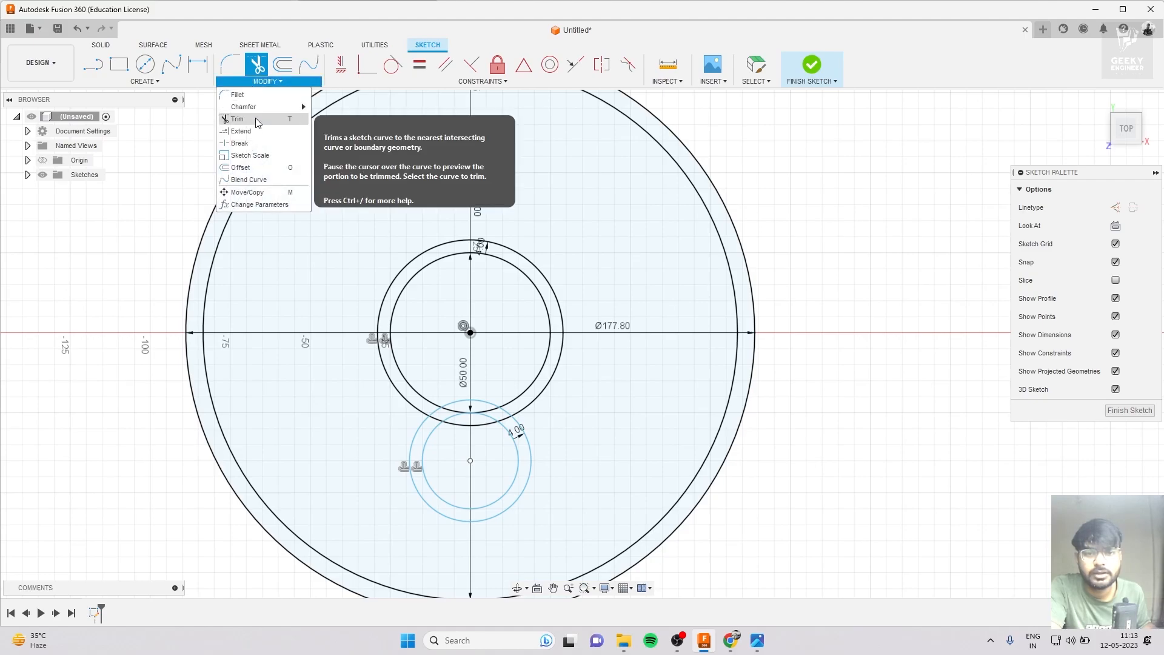
click(255, 202)
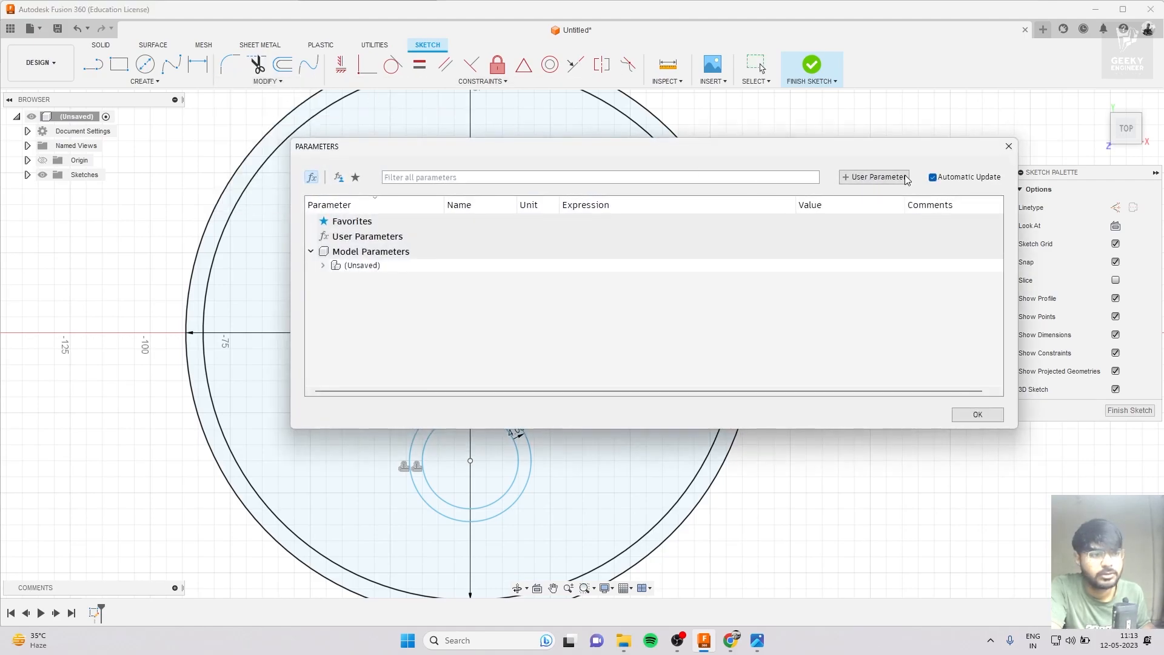
click(1008, 146)
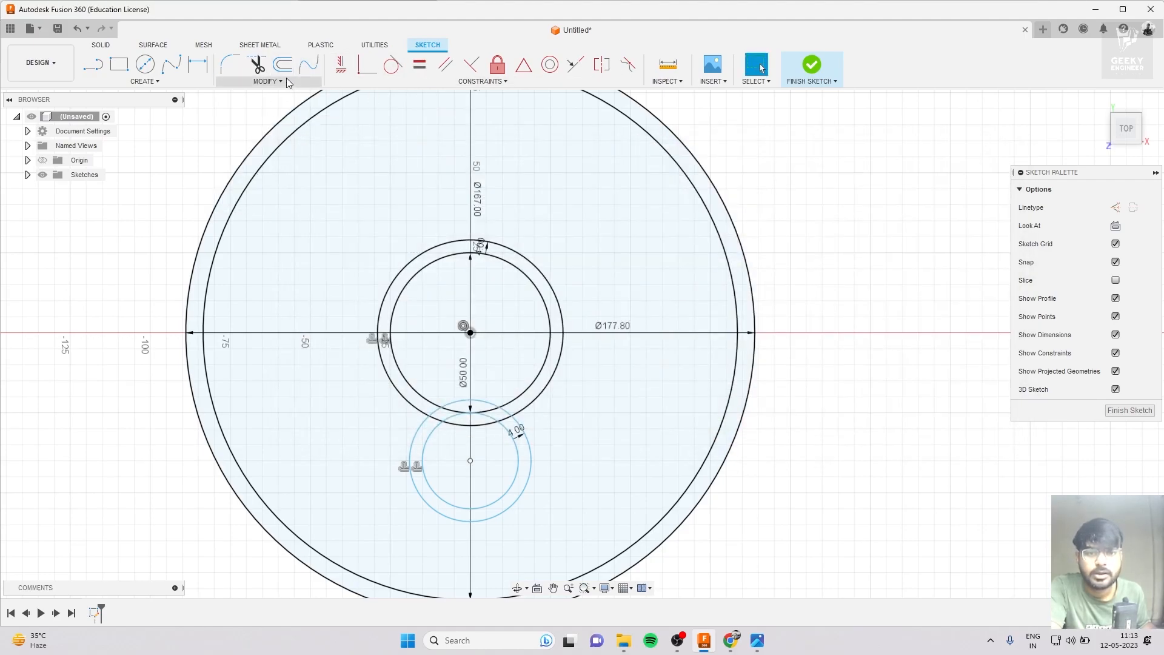
Step: Move the small circle and its offset ring -11 mm along Y so they clear the central ring
click(267, 81)
click(244, 192)
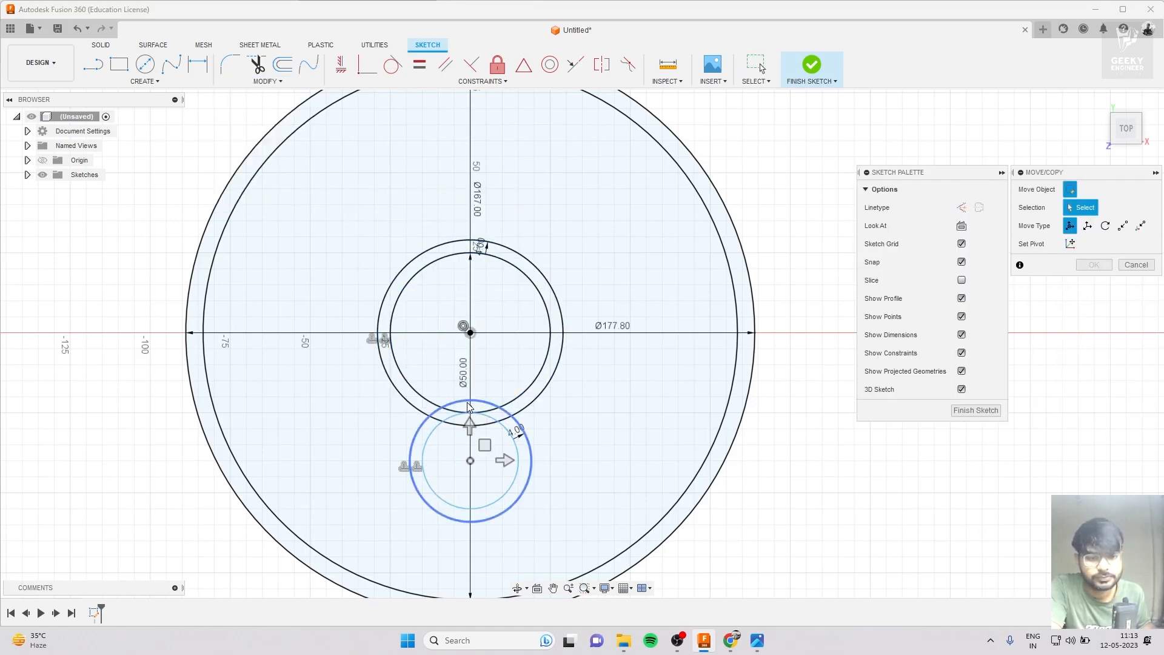
click(470, 412)
click(438, 428)
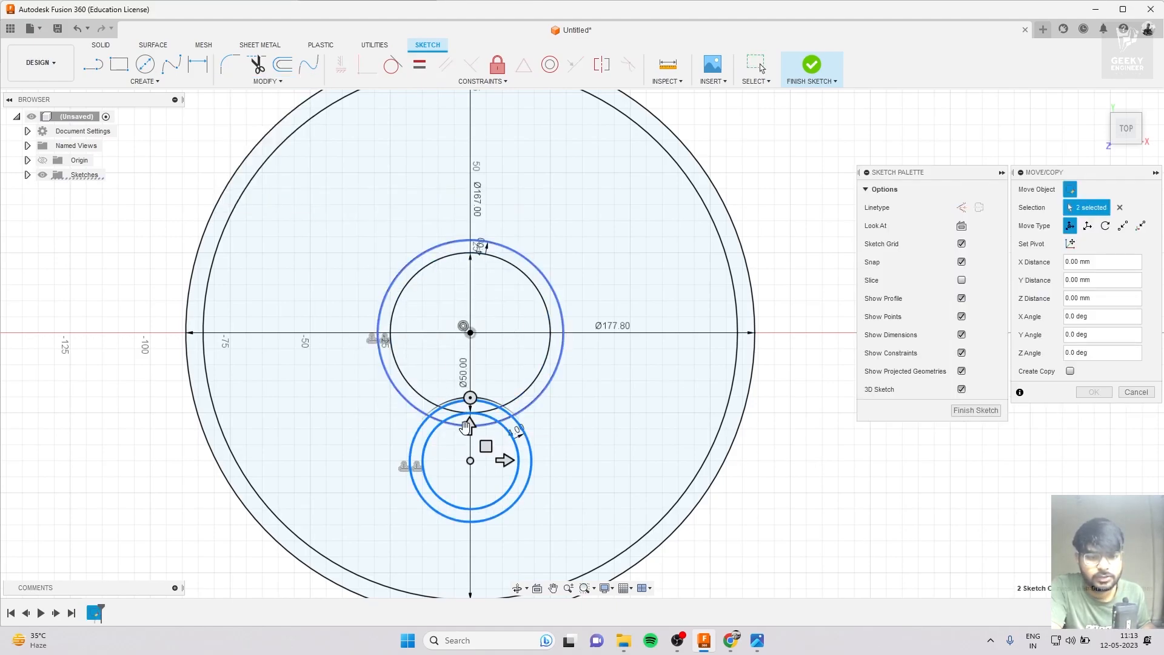
drag(469, 424, 470, 456)
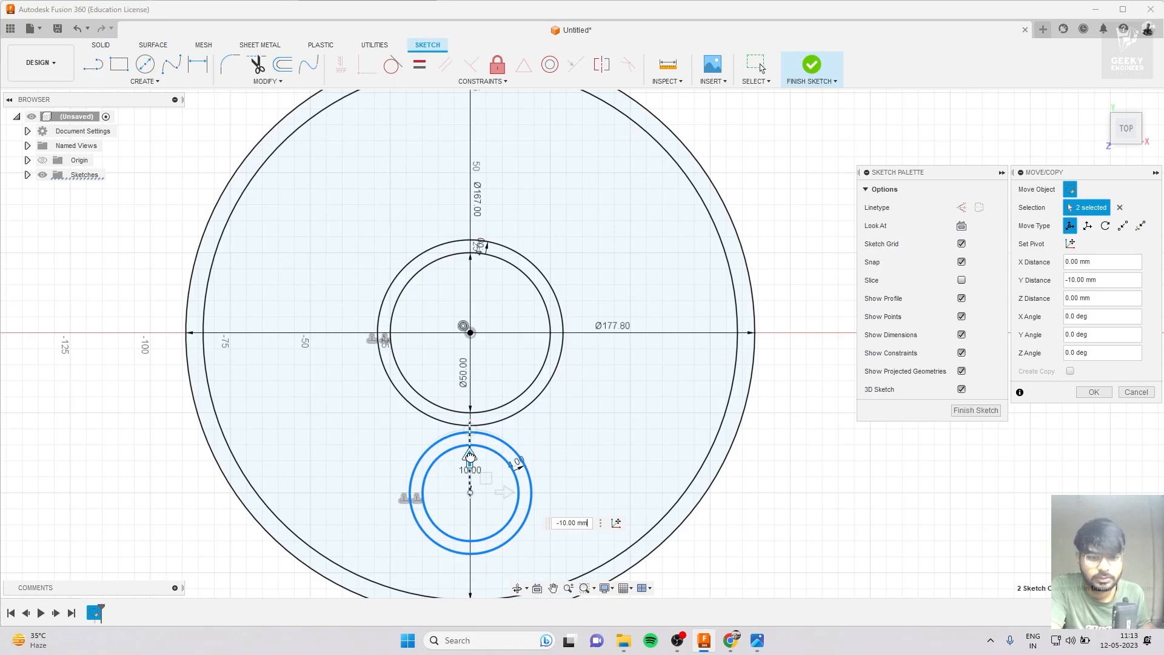
scroll(470, 456, up, 4)
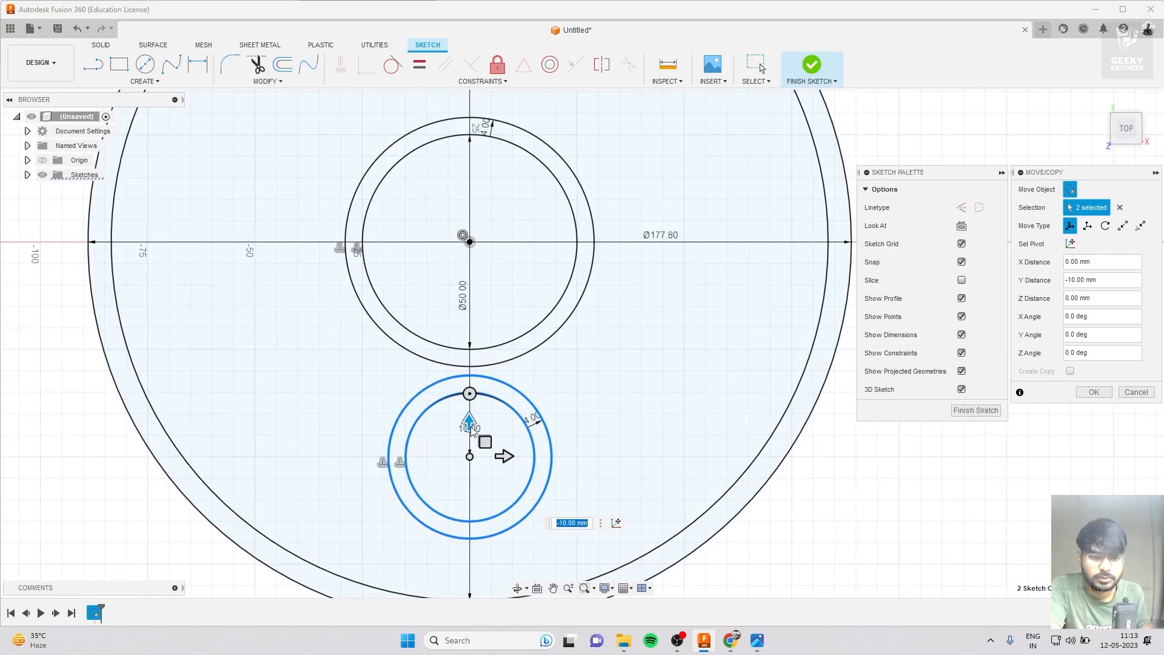
mouse_move(468, 435)
mouse_down()
mouse_move(468, 465)
mouse_move(467, 429)
mouse_move(467, 444)
mouse_up()
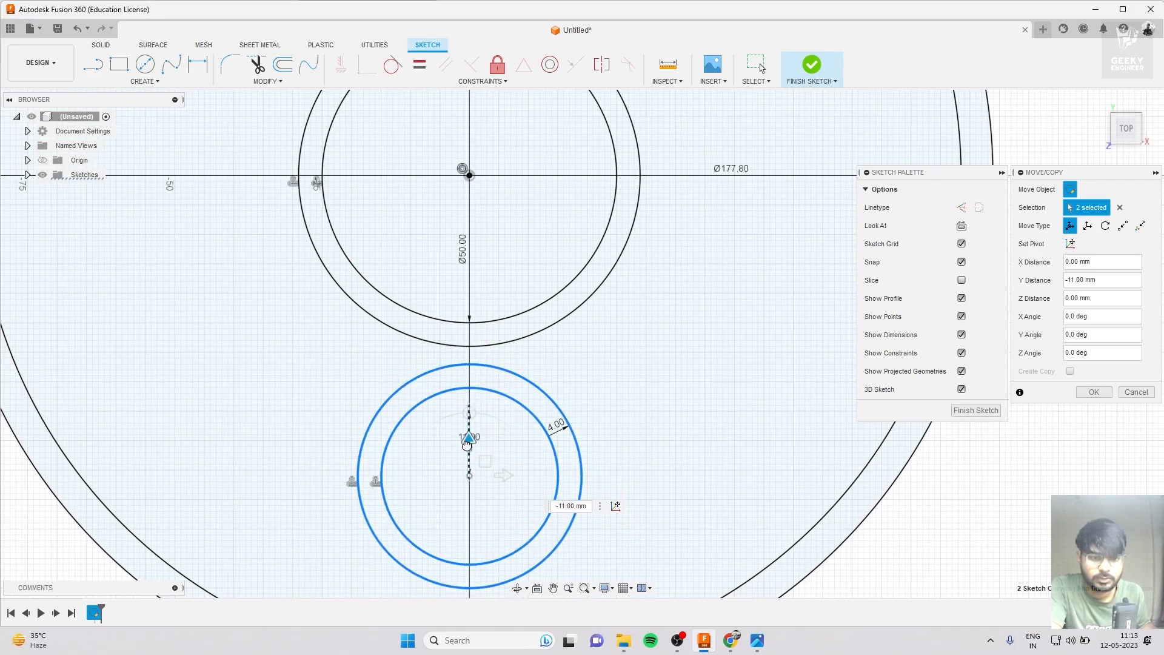
scroll(473, 322, down, 5)
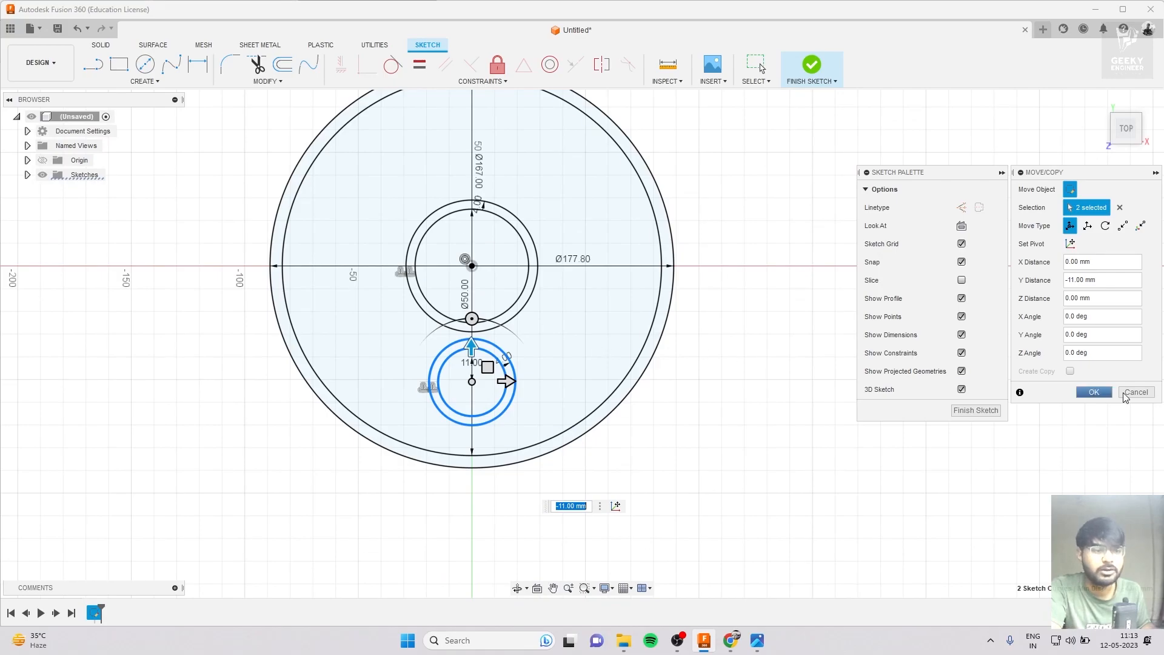
click(1084, 392)
scroll(784, 373, down, 2)
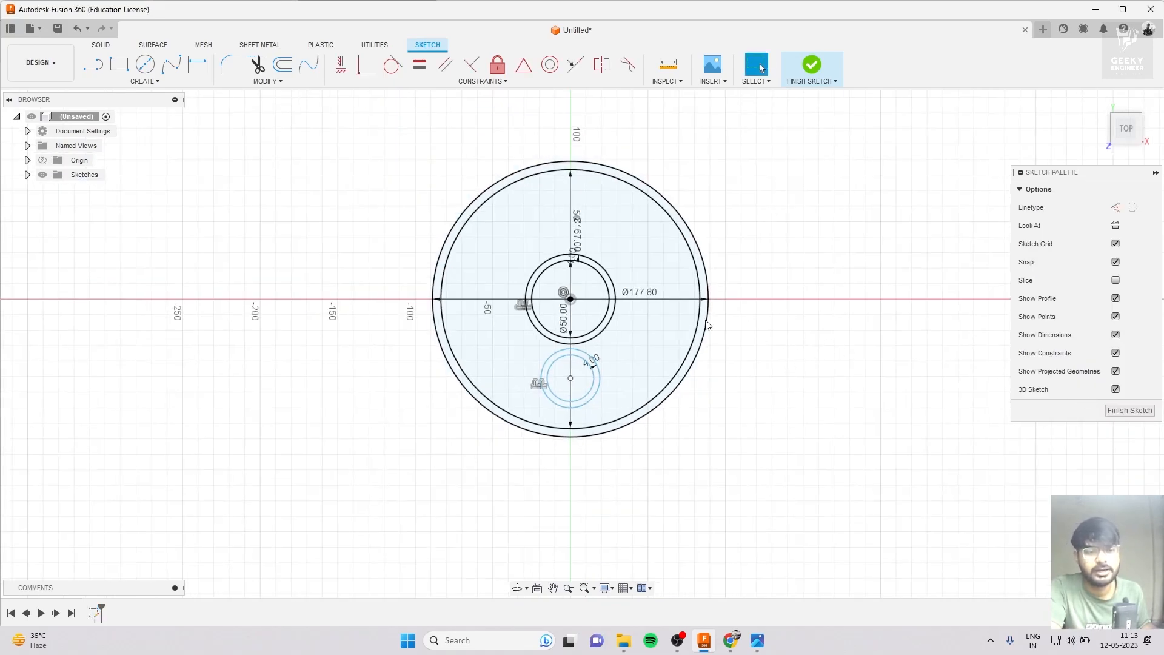
scroll(576, 309, up, 2)
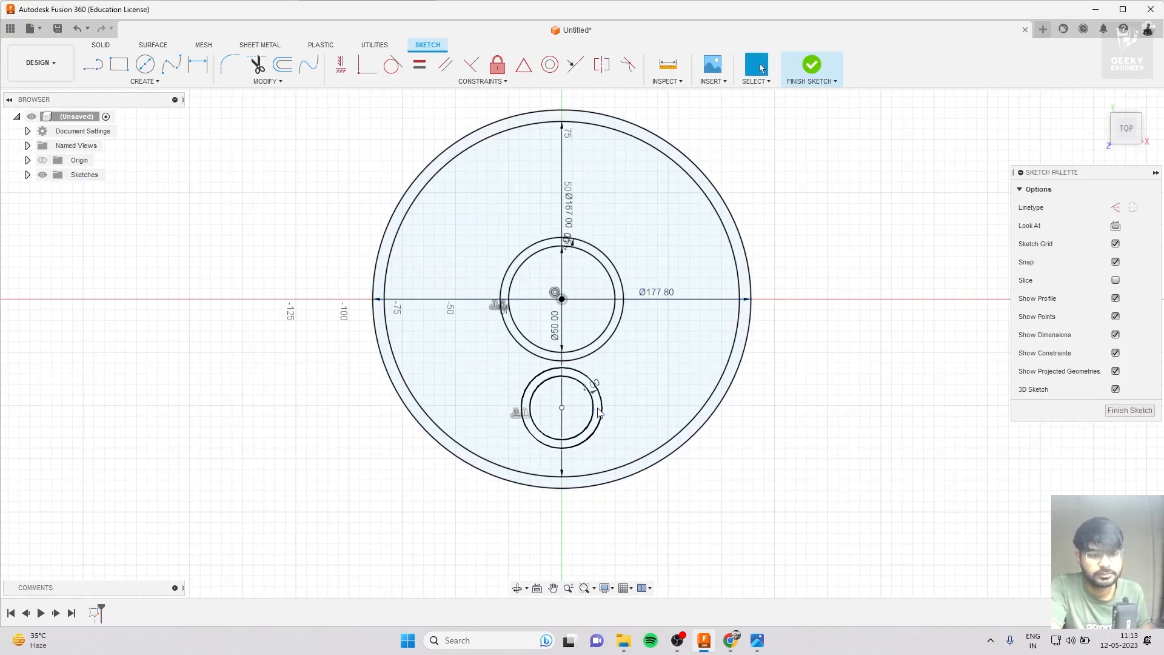
scroll(869, 344, down, 1)
right_click(580, 217)
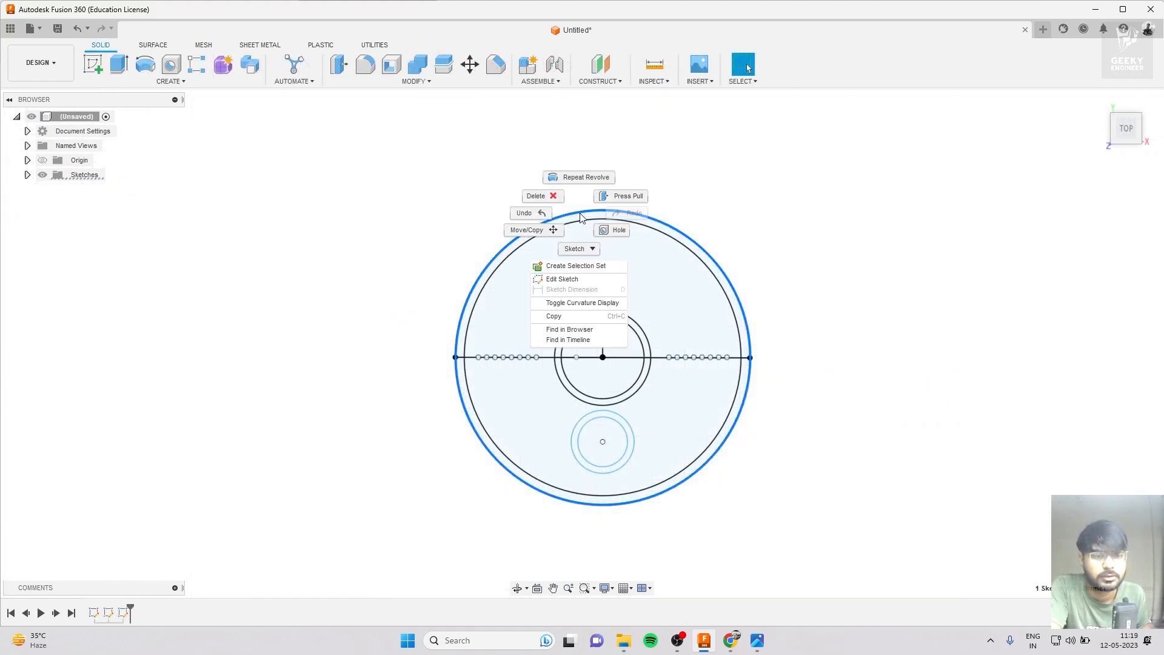
click(565, 279)
scroll(501, 285, up, 3)
scroll(359, 307, down, 2)
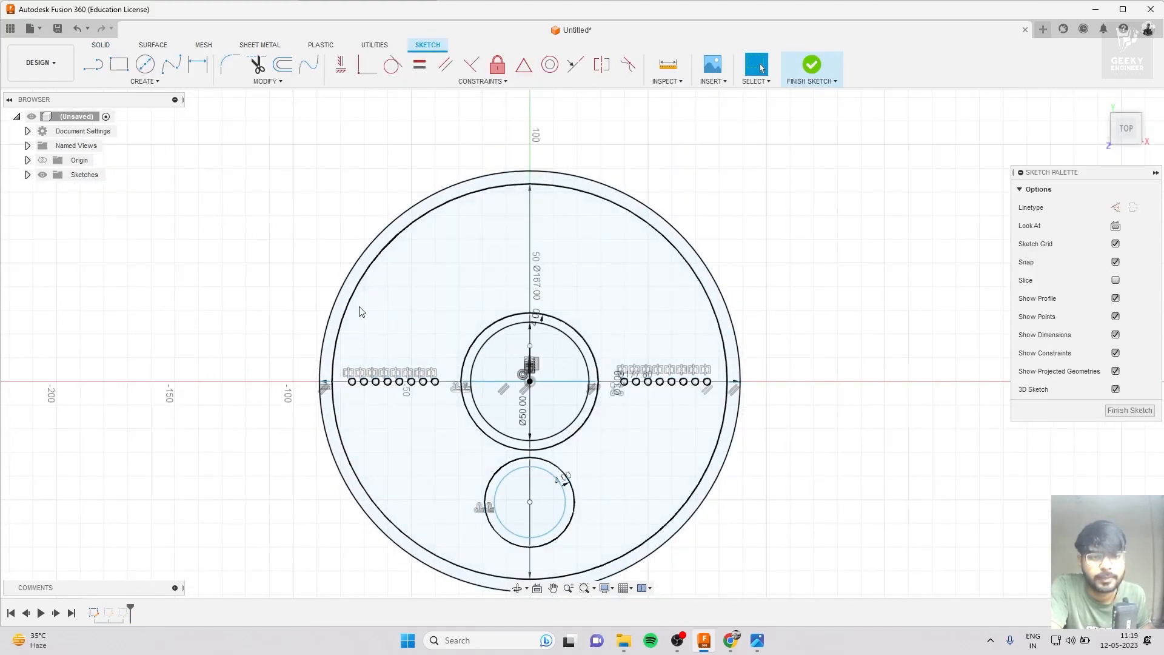
click(94, 65)
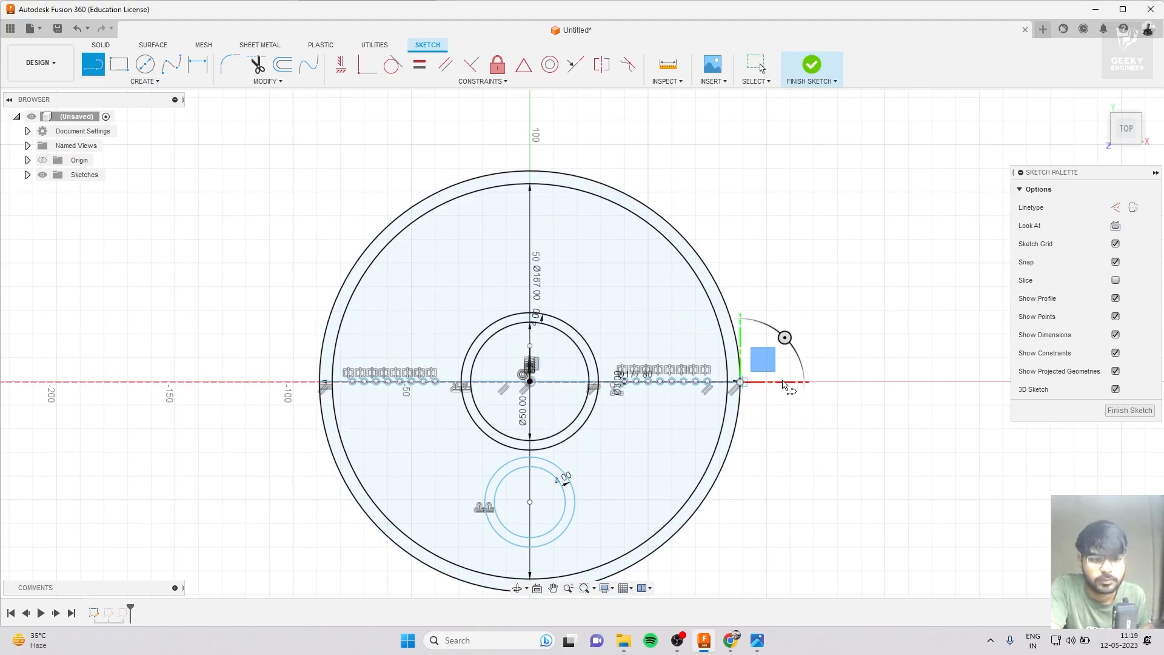
click(809, 65)
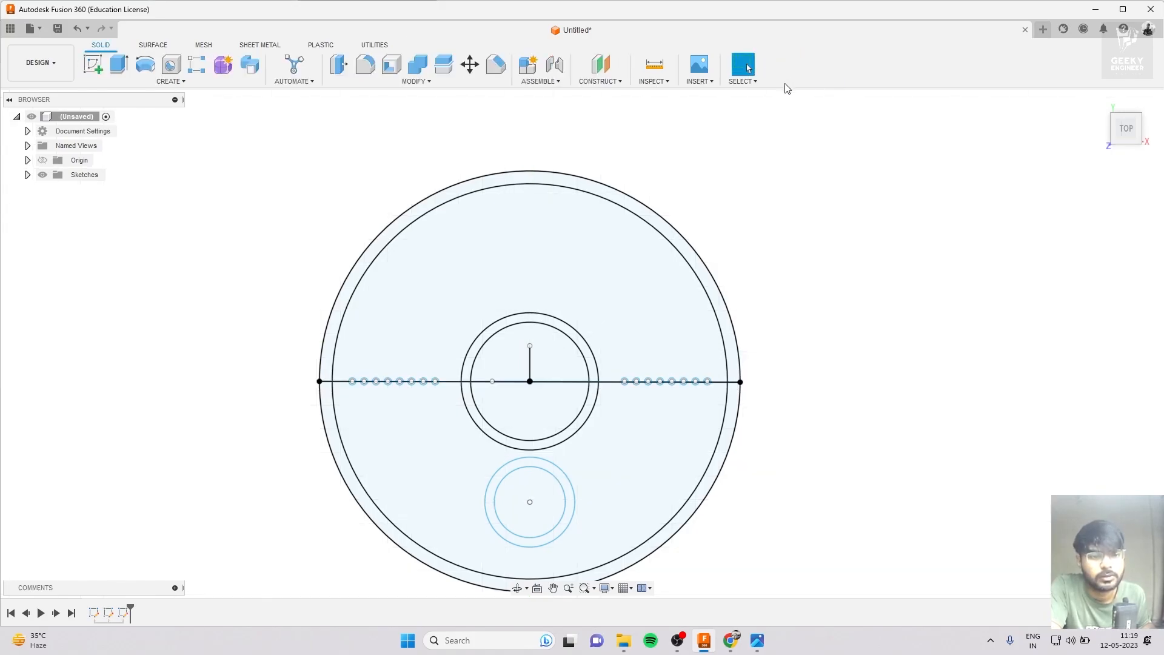
Step: Revolve the upper halves of the outer ring and the adjoining inner region 360° about the horizontal centre line as a new body
click(151, 69)
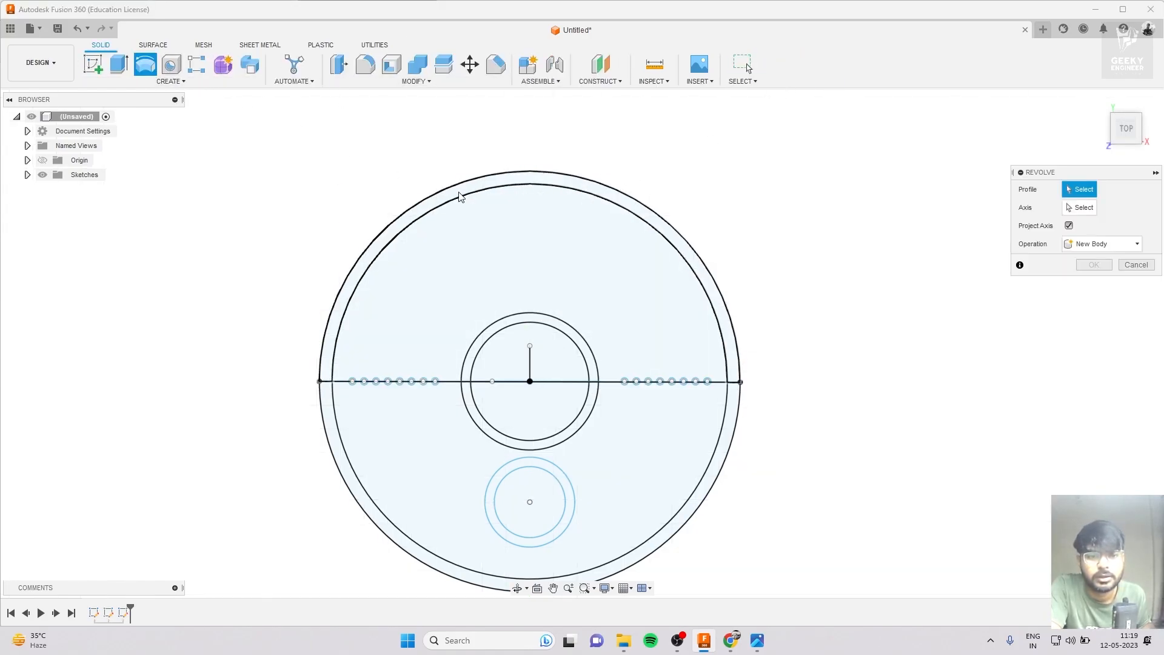
click(464, 191)
click(467, 212)
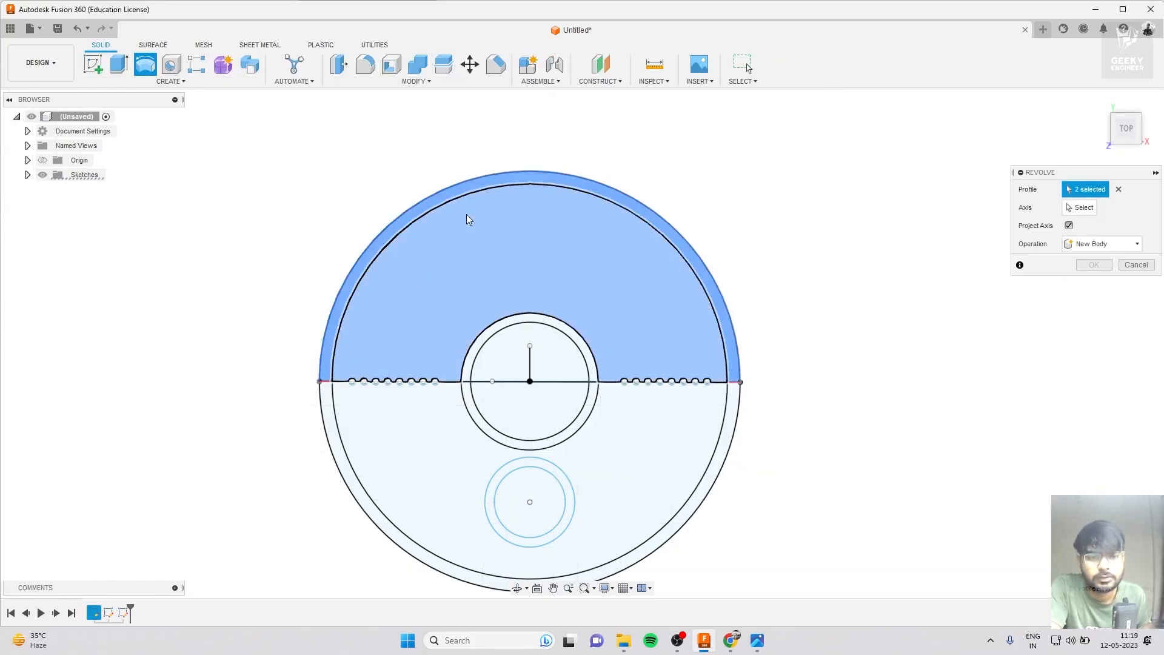
click(1086, 208)
click(608, 382)
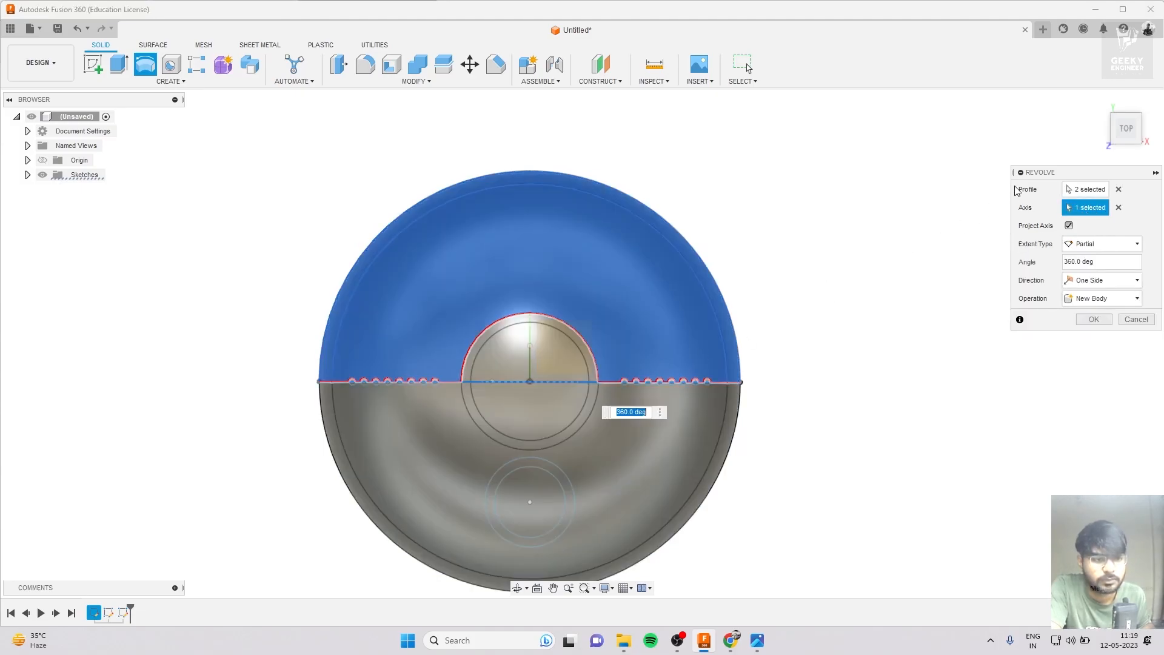